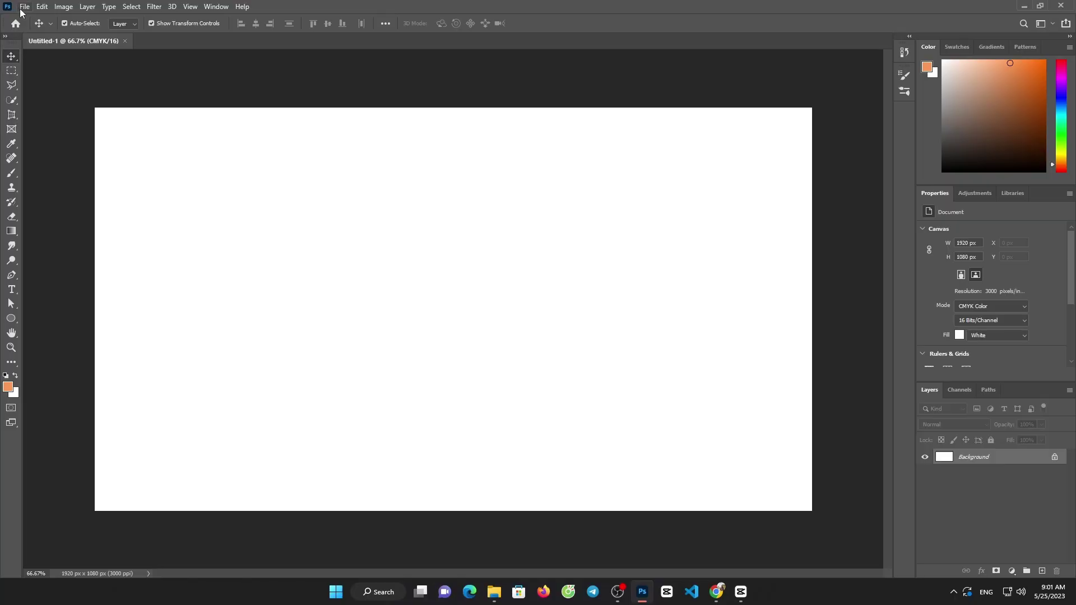
Open the cropped-joshua-earle cloud-sea photo from the Downloads folder
left_click(25, 8)
left_click(34, 26)
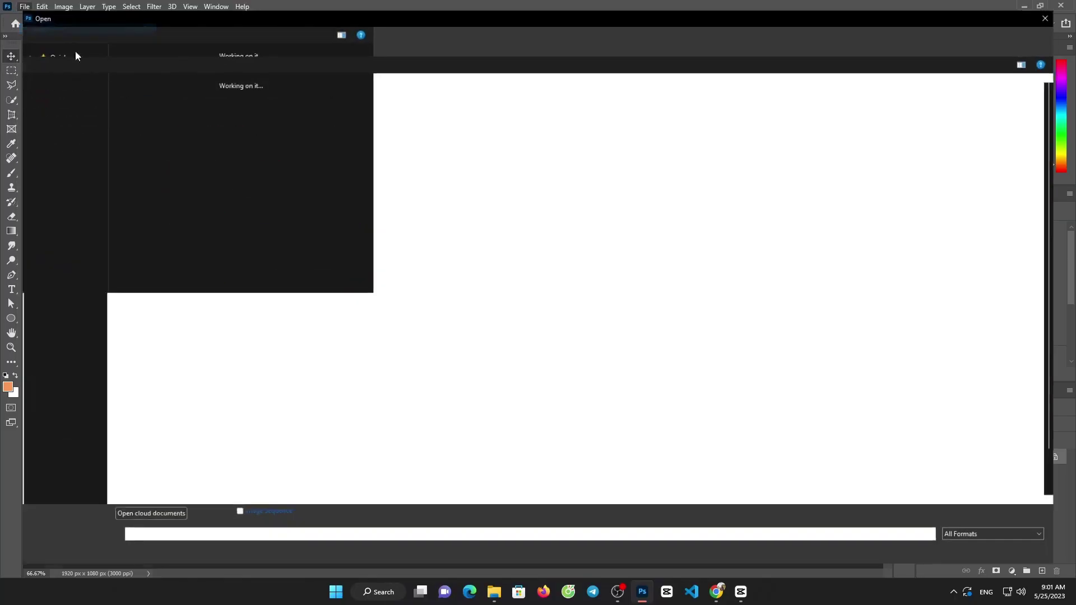
left_click(54, 115)
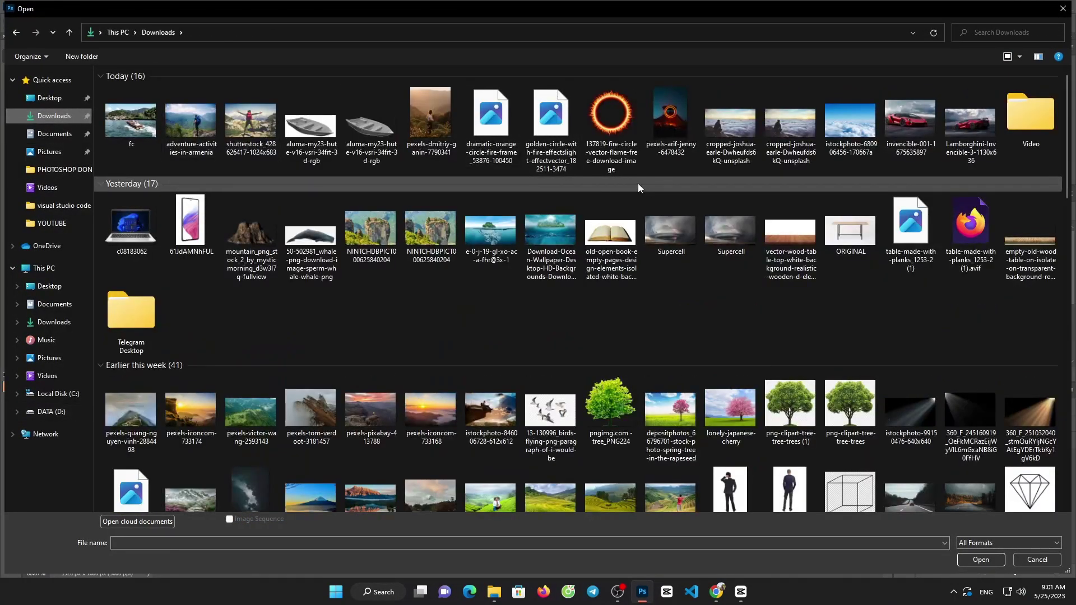
double_click(750, 124)
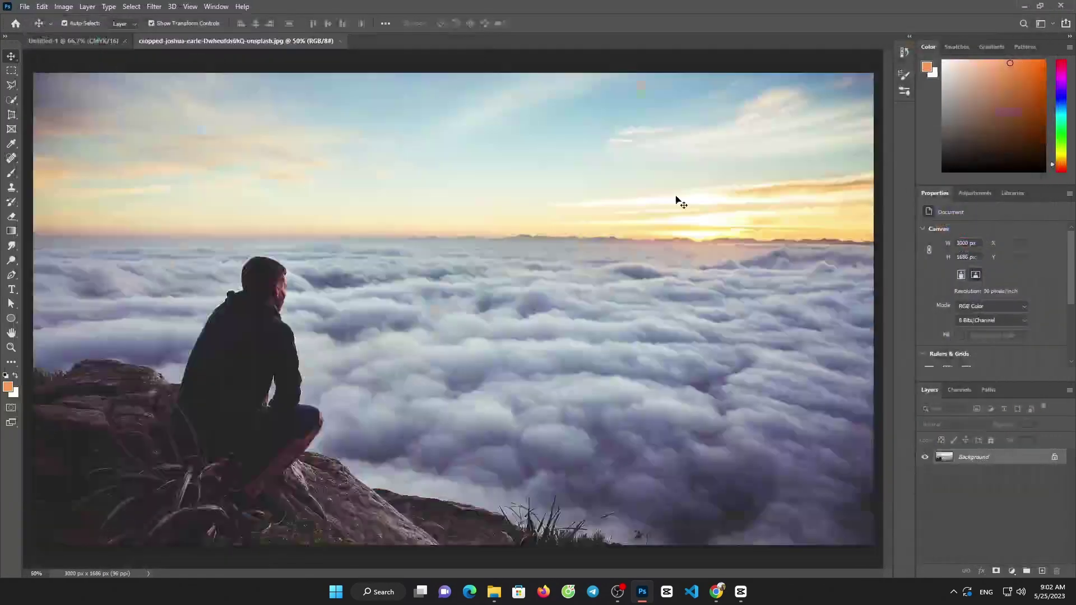
Outline the seated man and rocky foreground with a closed Polygonal Lasso selection
key("l")
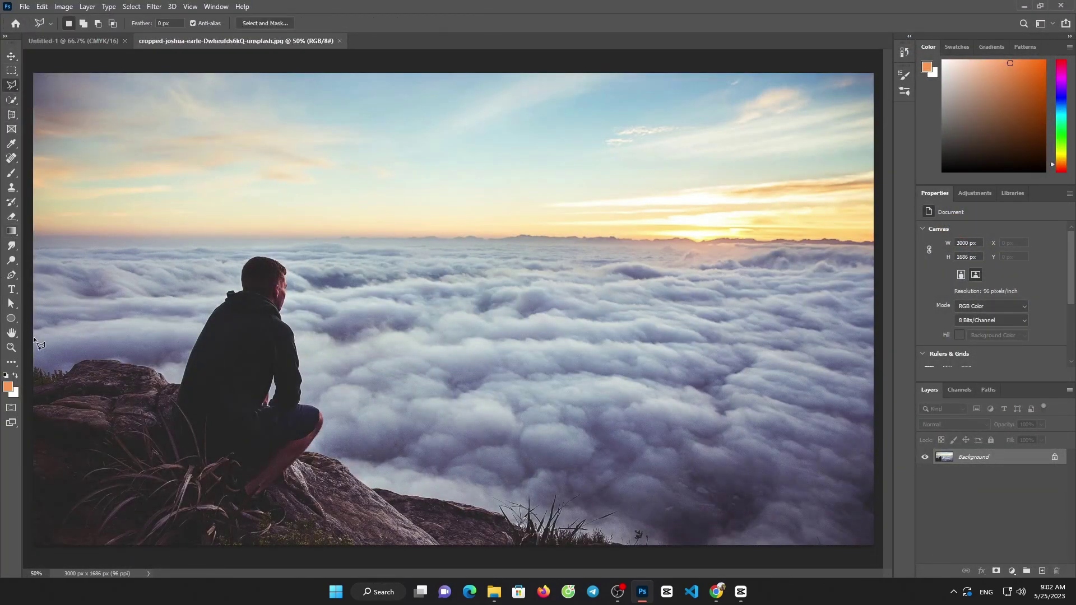
left_click(177, 374)
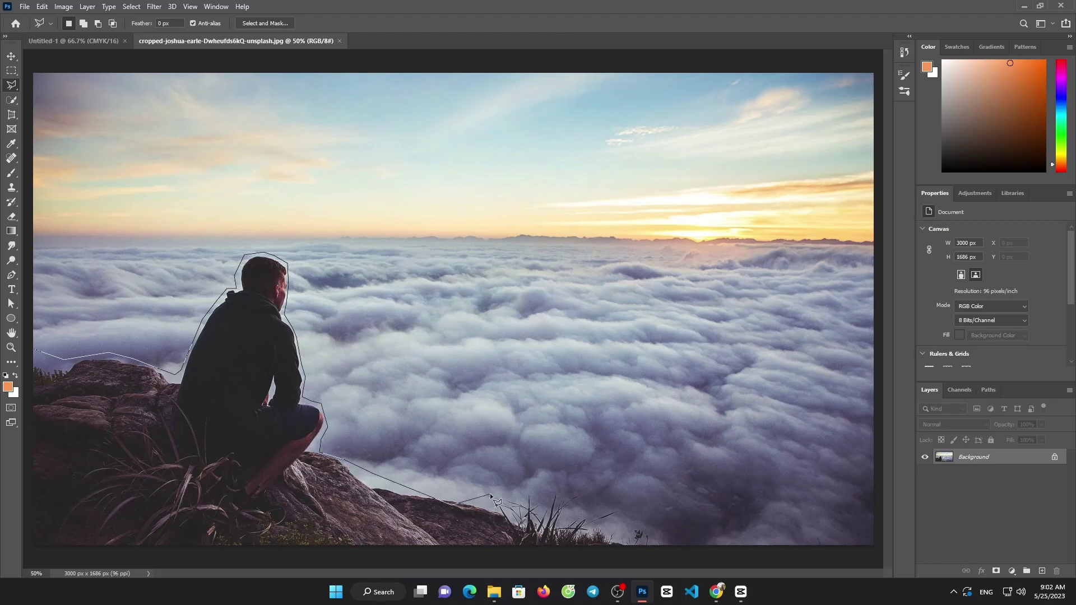
left_click(695, 561)
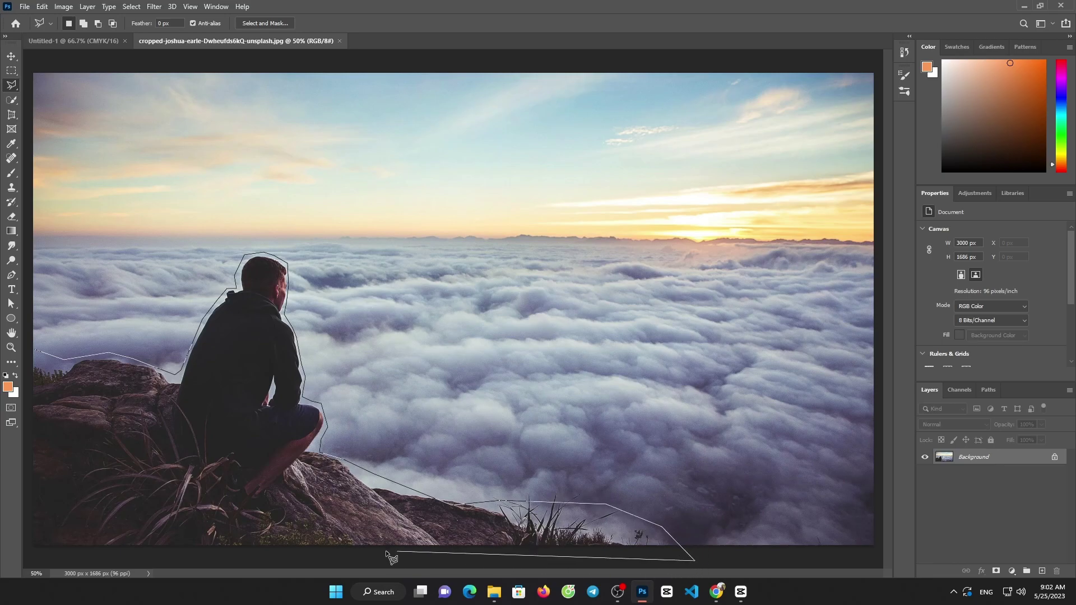
left_click(23, 553)
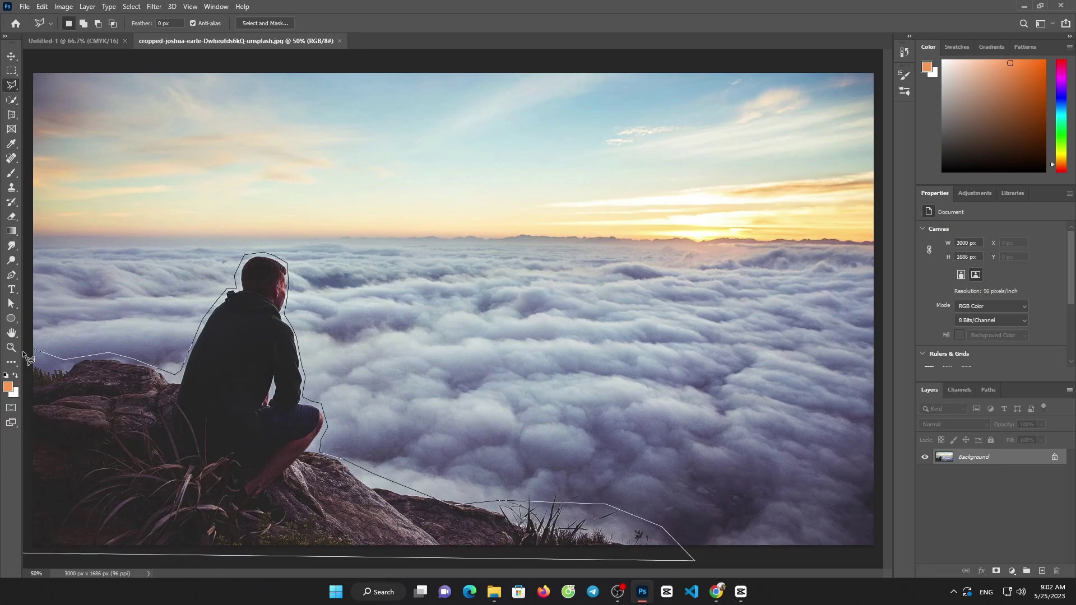
left_click(34, 352)
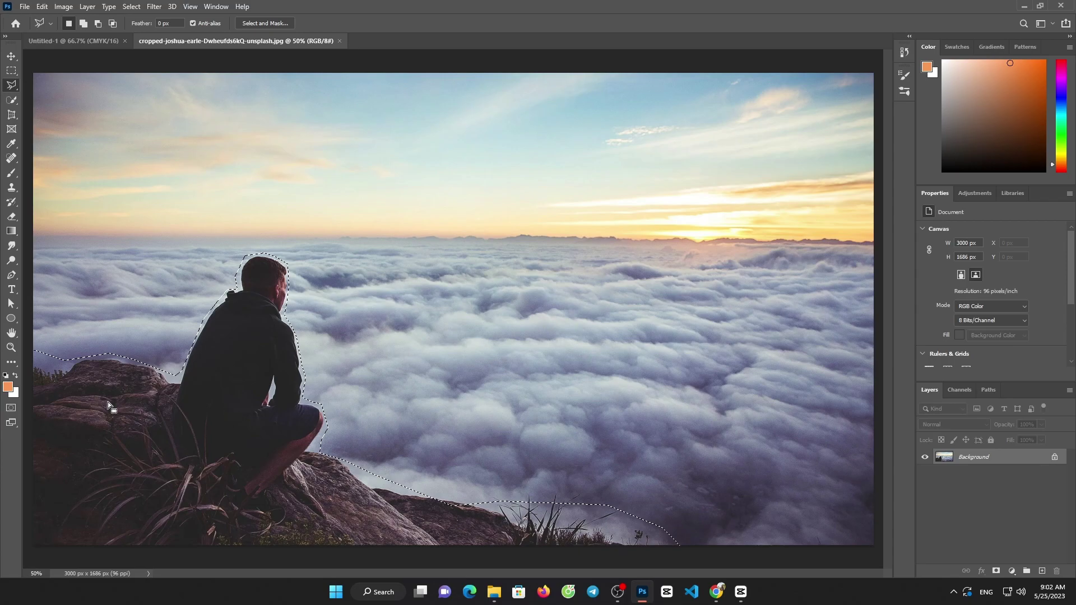
Unlock the Background layer, delete the selected man and rocks, and deselect
key("v")
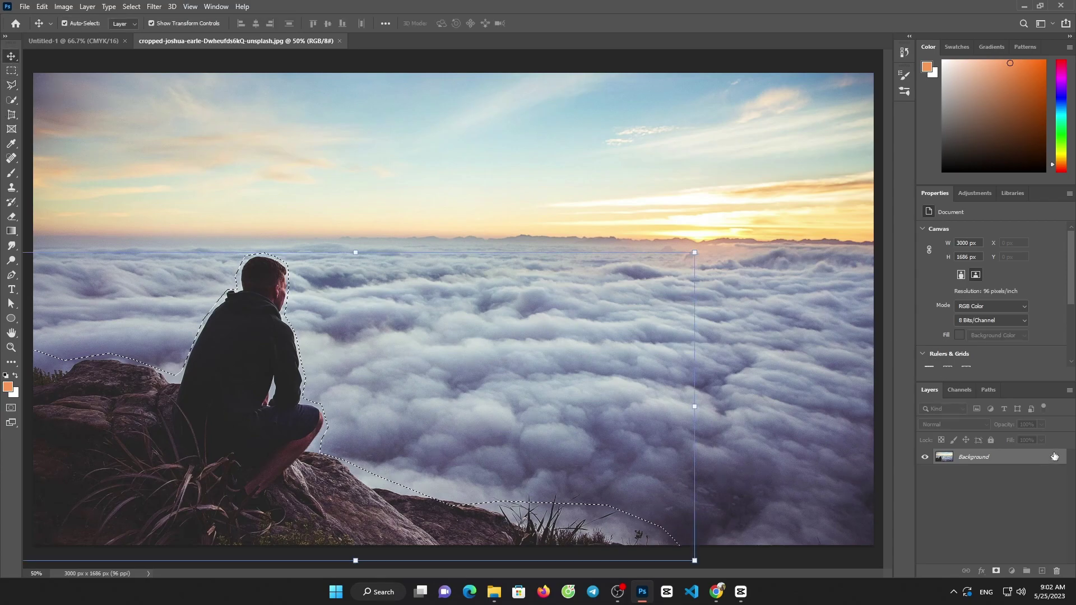
left_click(1054, 456)
key("Delete")
key("ctrl+d")
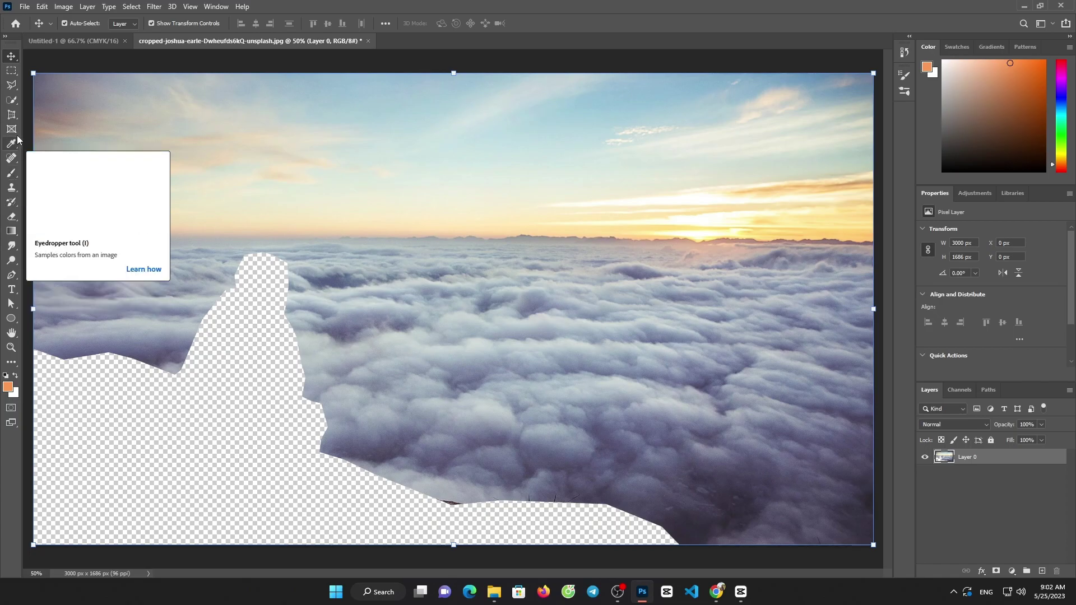
Clone Stamp nearby clouds over the transparent gap left by the man and rocks
left_click(11, 187)
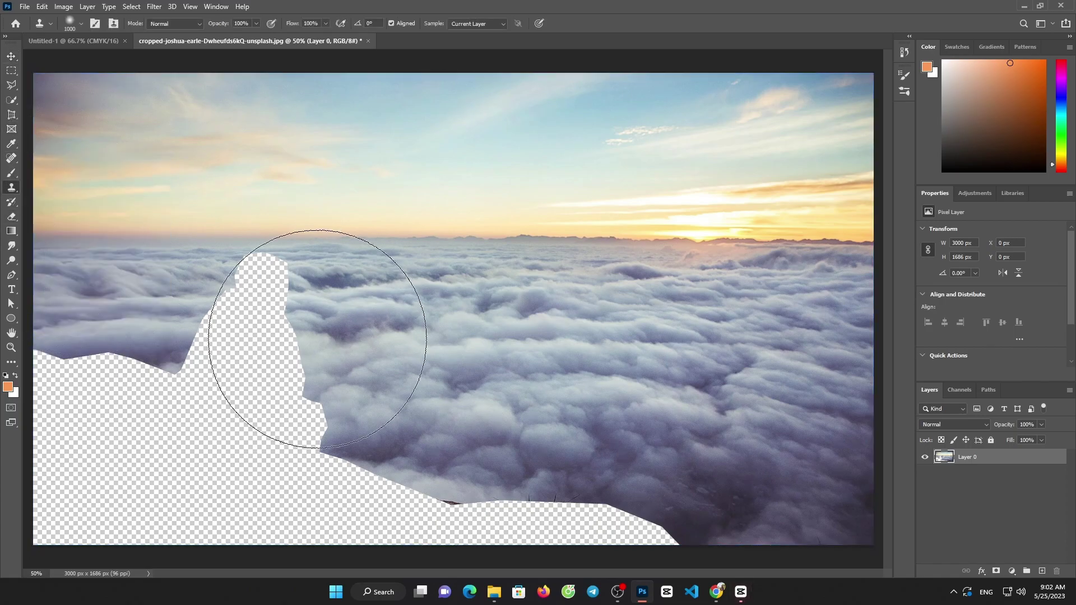
left_click(451, 363, "alt")
mouse_move(338, 351)
left_mouse_down()
mouse_move(247, 365)
mouse_move(280, 337)
left_mouse_up()
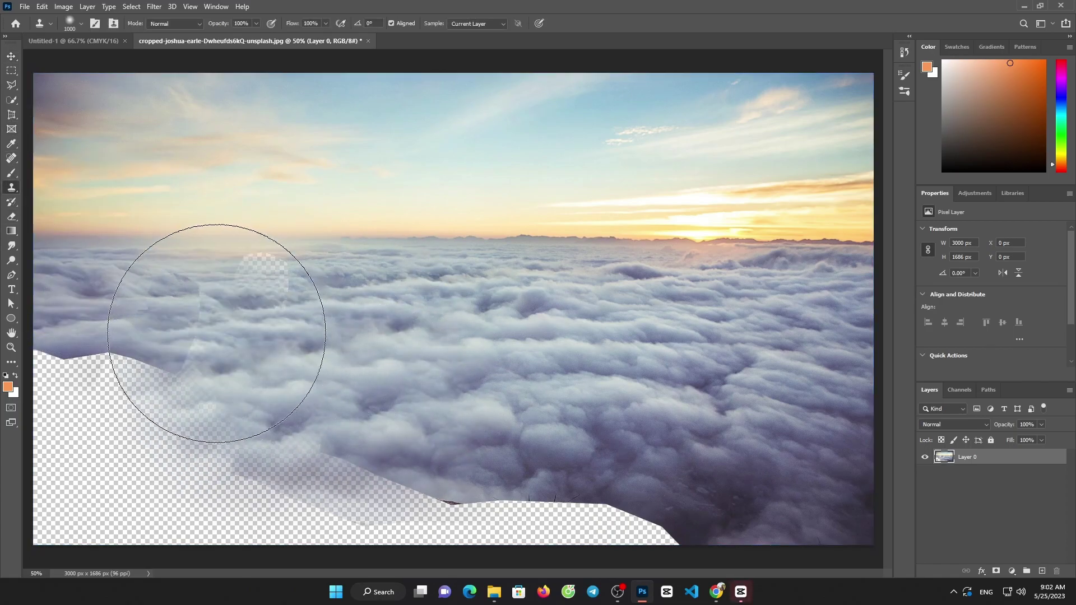
key("ctrl+minus")
key("ctrl+minus")
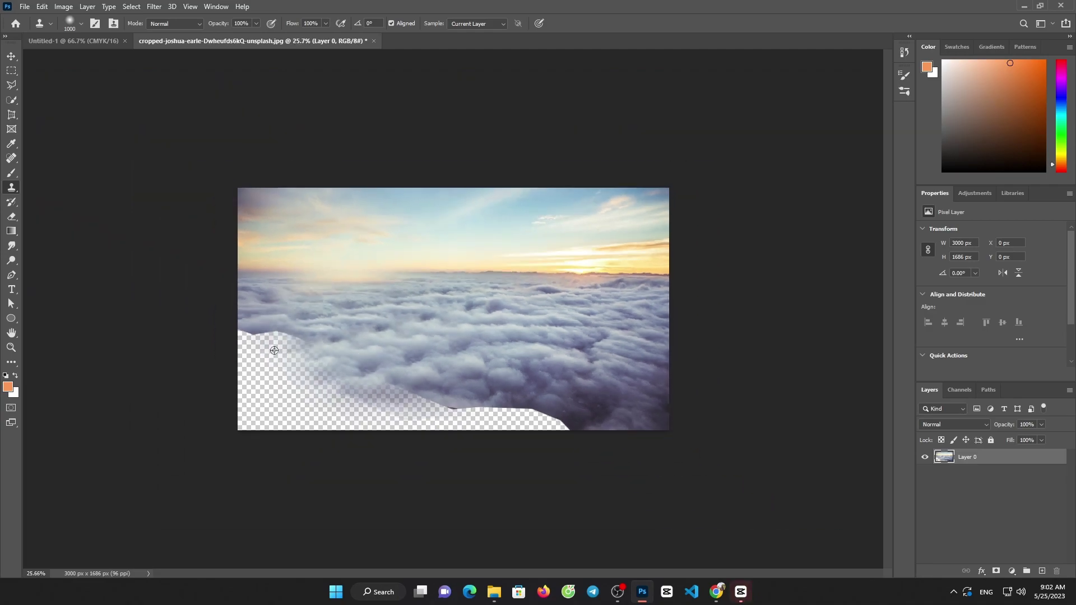
left_click_drag(493, 401, 536, 356)
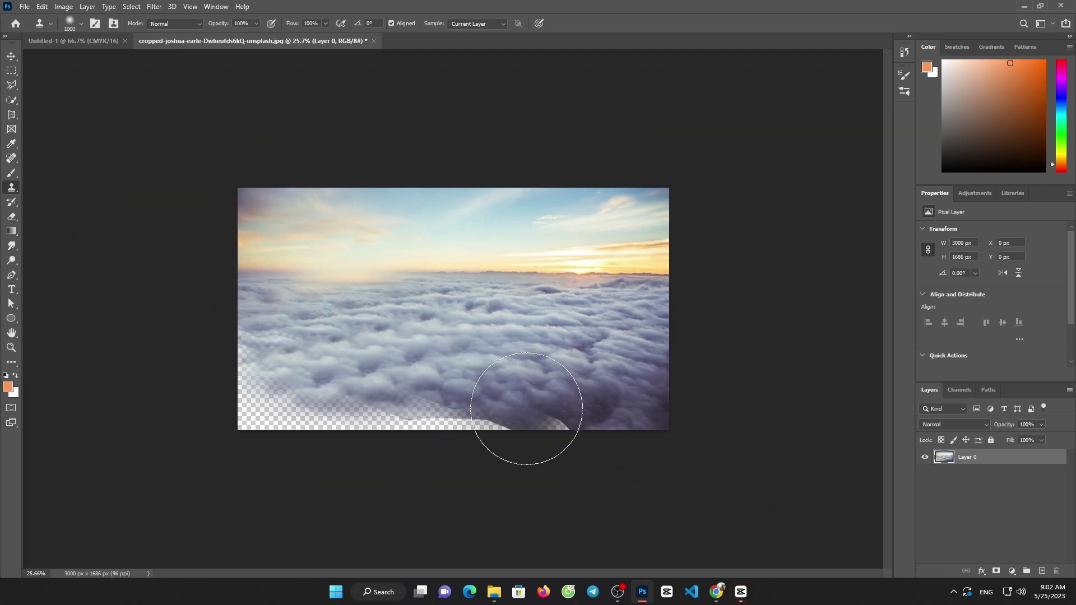
key("super")
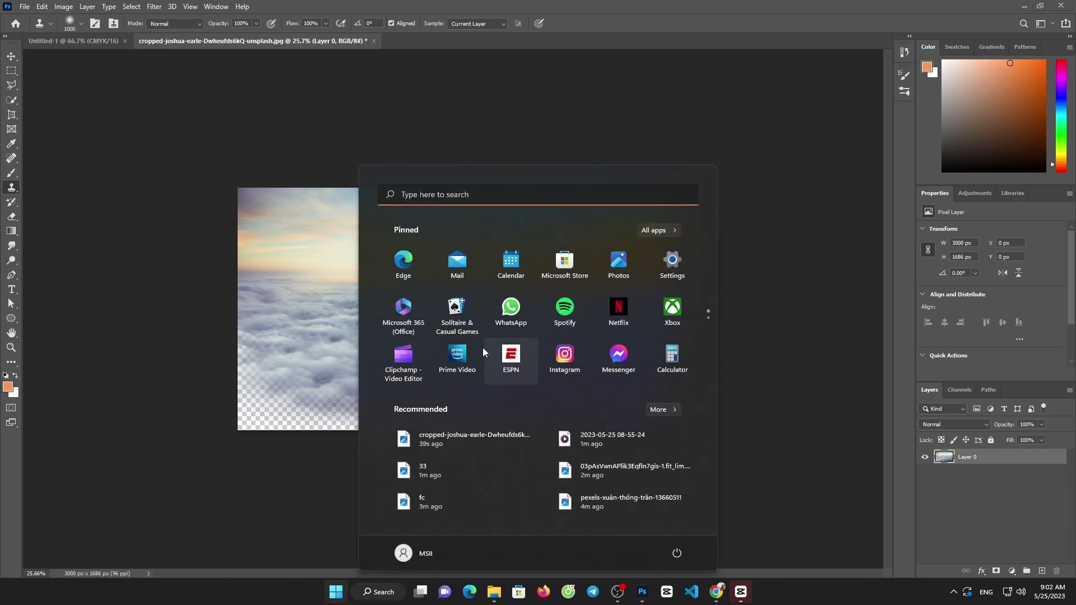
key("Escape")
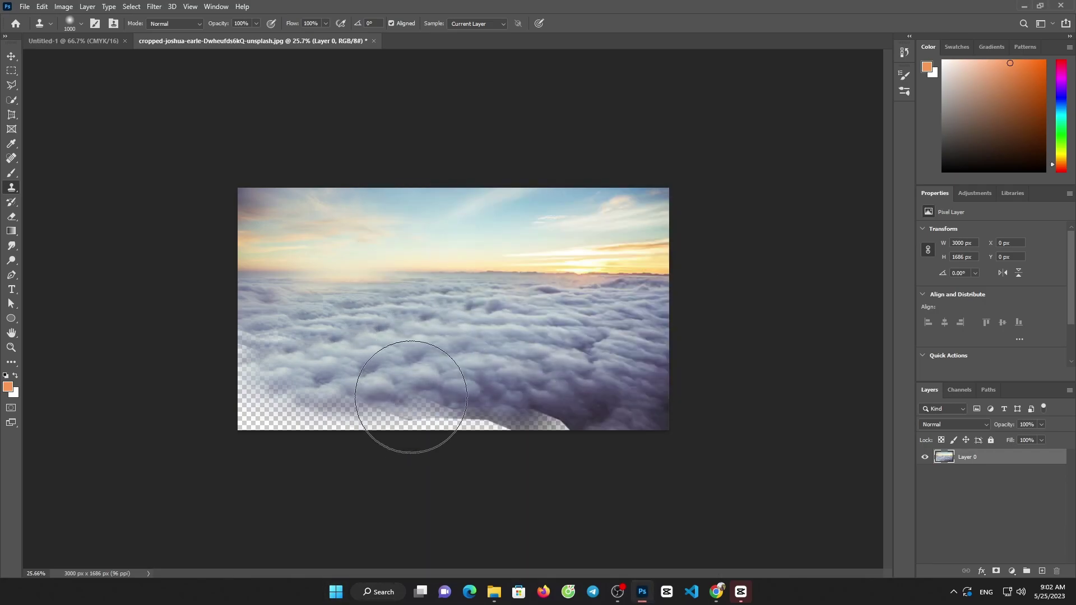
mouse_move(408, 384)
left_mouse_down()
mouse_move(472, 443)
mouse_move(528, 461)
left_mouse_up()
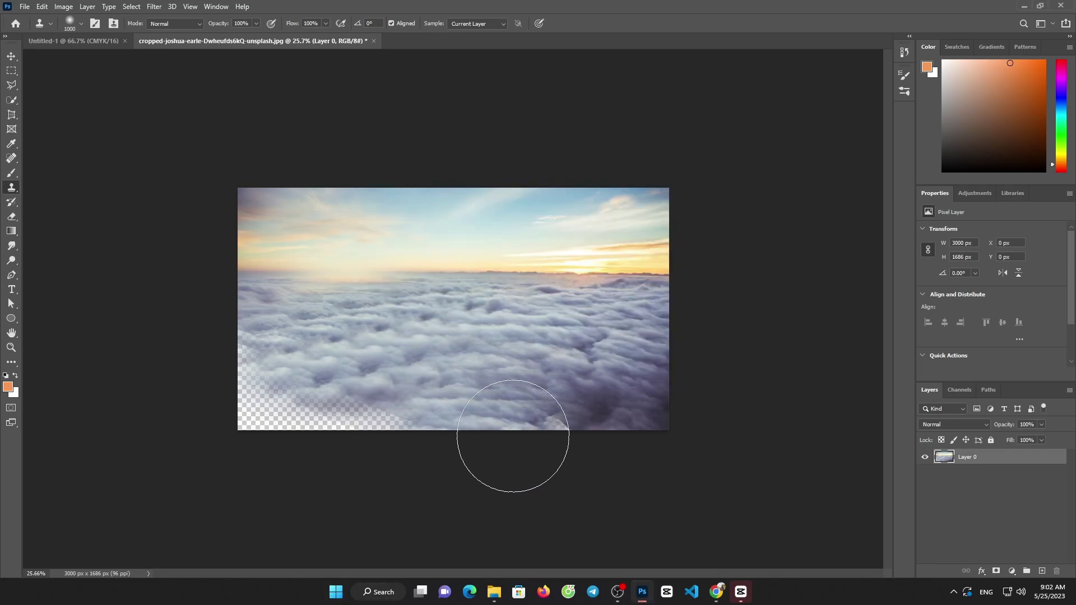
mouse_move(347, 417)
left_mouse_down()
mouse_move(239, 384)
mouse_move(403, 457)
left_mouse_up()
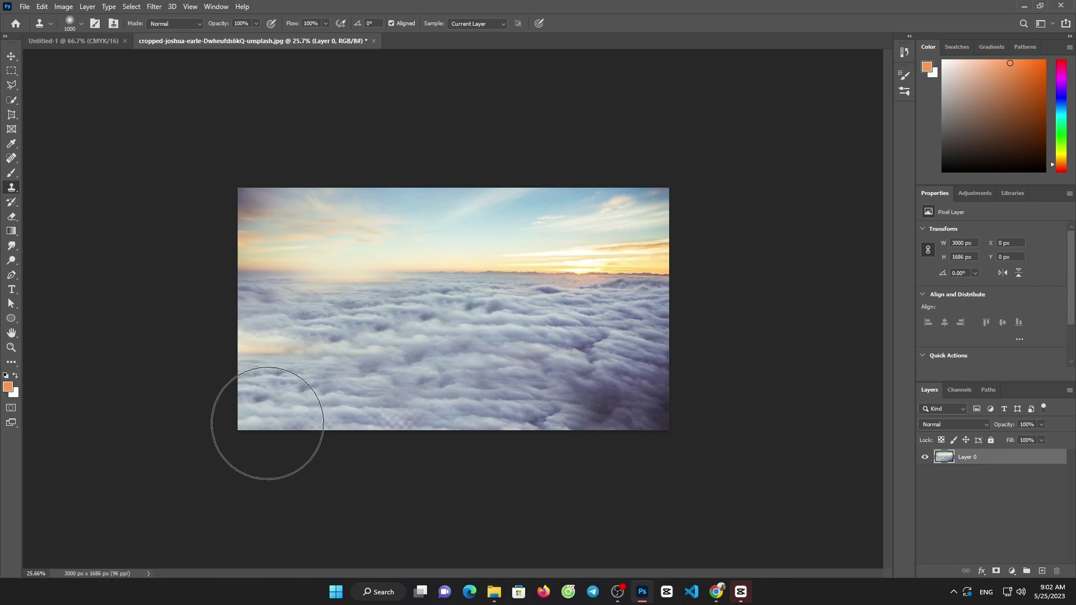
Copy the clouds into Untitled-1 as Layer 1, scaled to 2144×1205 px and moved lower
left_click(11, 57)
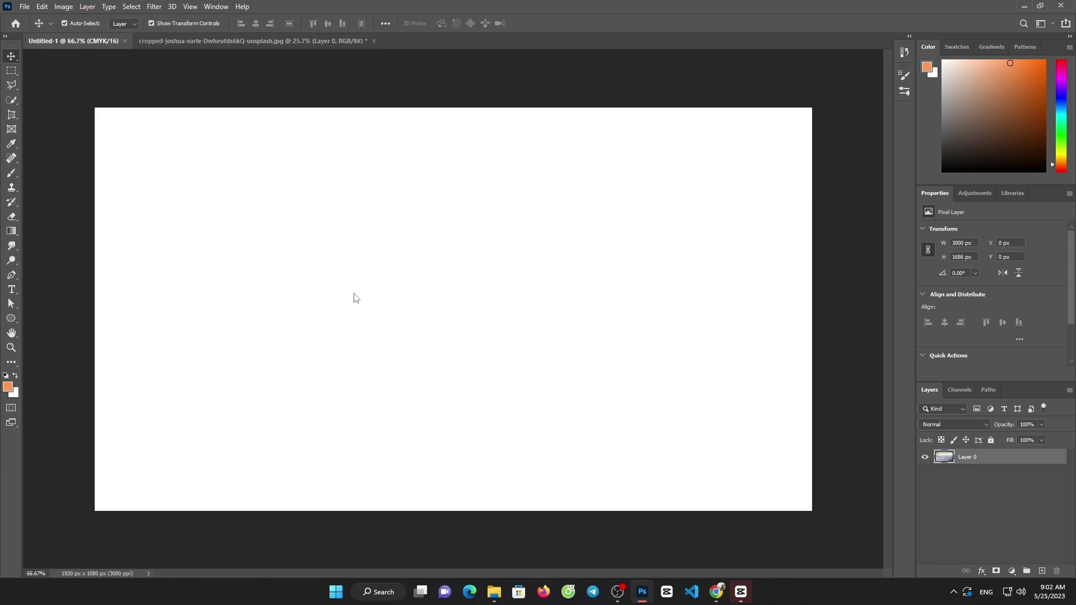
left_click_drag(68, 40, 353, 298)
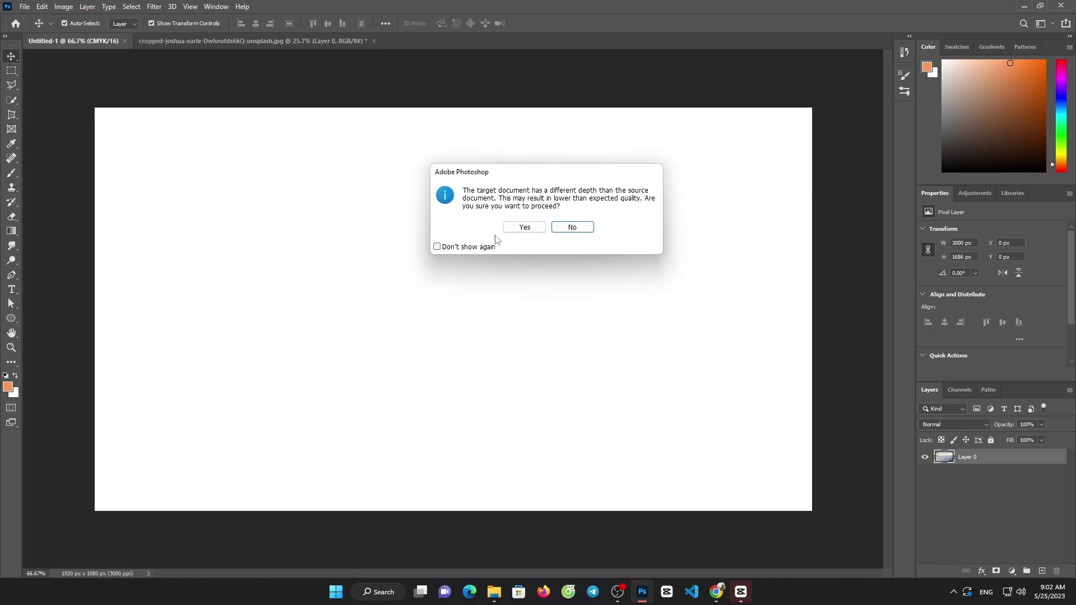
left_click(514, 226)
scroll(506, 261, "down", 5)
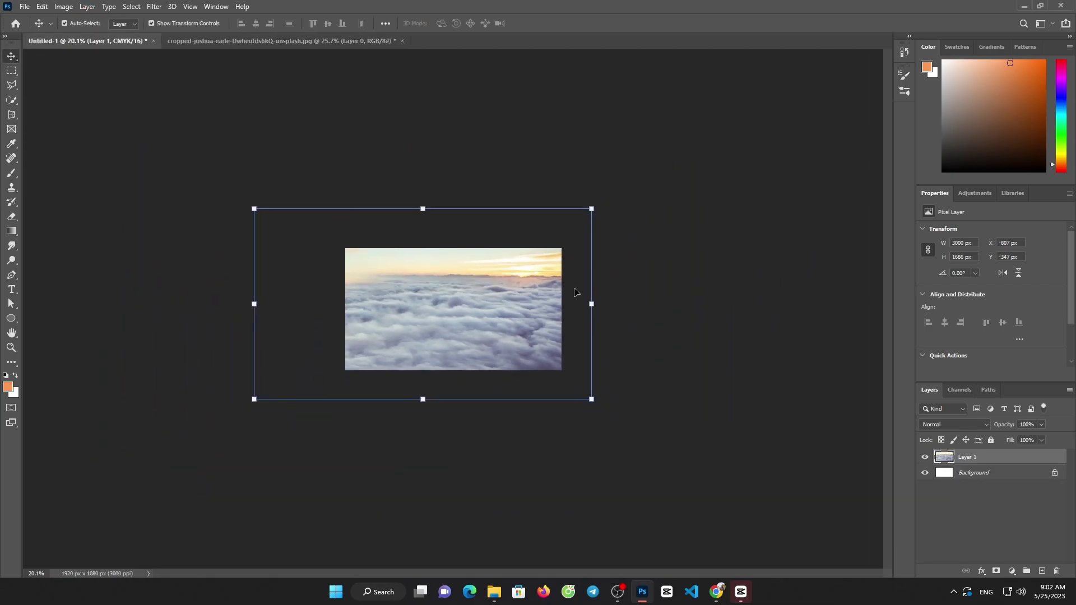
left_click_drag(587, 303, 520, 304)
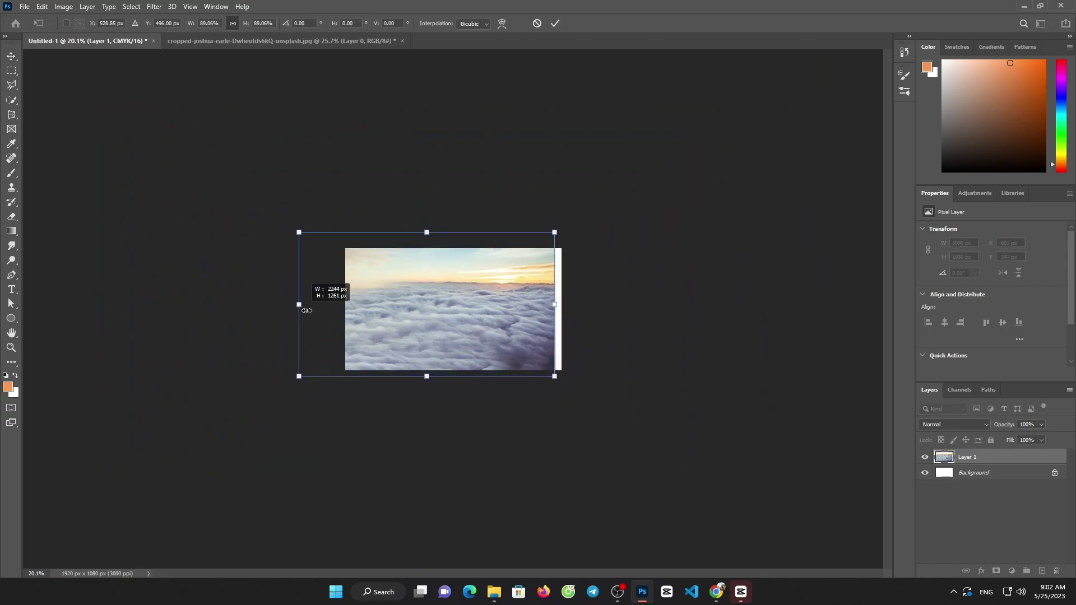
left_click_drag(241, 303, 314, 303)
left_click_drag(410, 298, 431, 332)
left_click(554, 24)
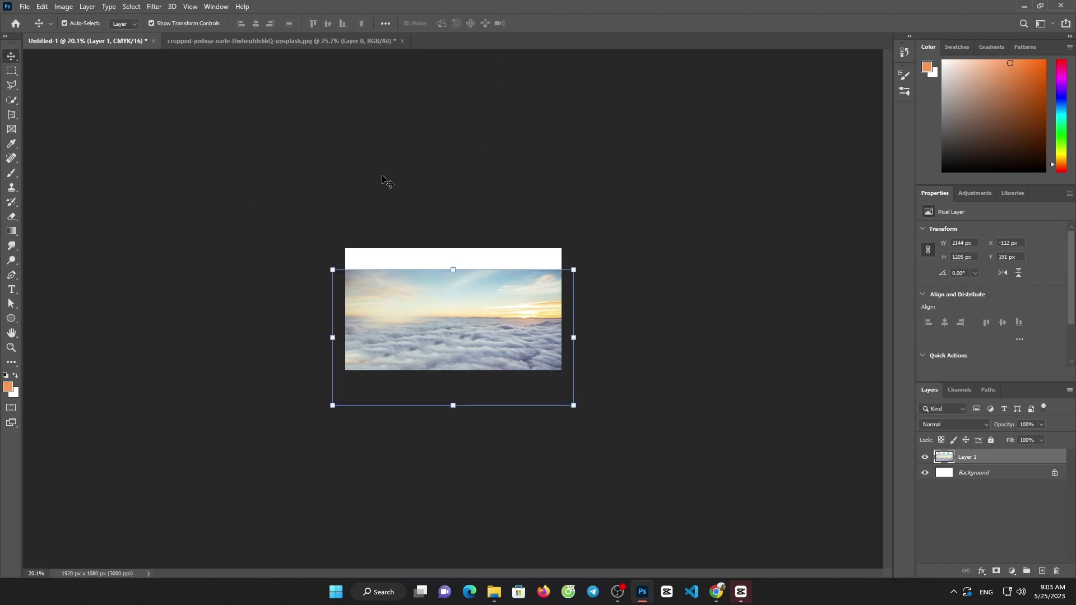
Erase the cloud layer's upper sky with a soft Eraser so it fades to white
left_click(12, 217)
mouse_move(308, 307)
left_mouse_down()
mouse_move(649, 312)
mouse_move(278, 287)
mouse_move(481, 296)
left_mouse_up()
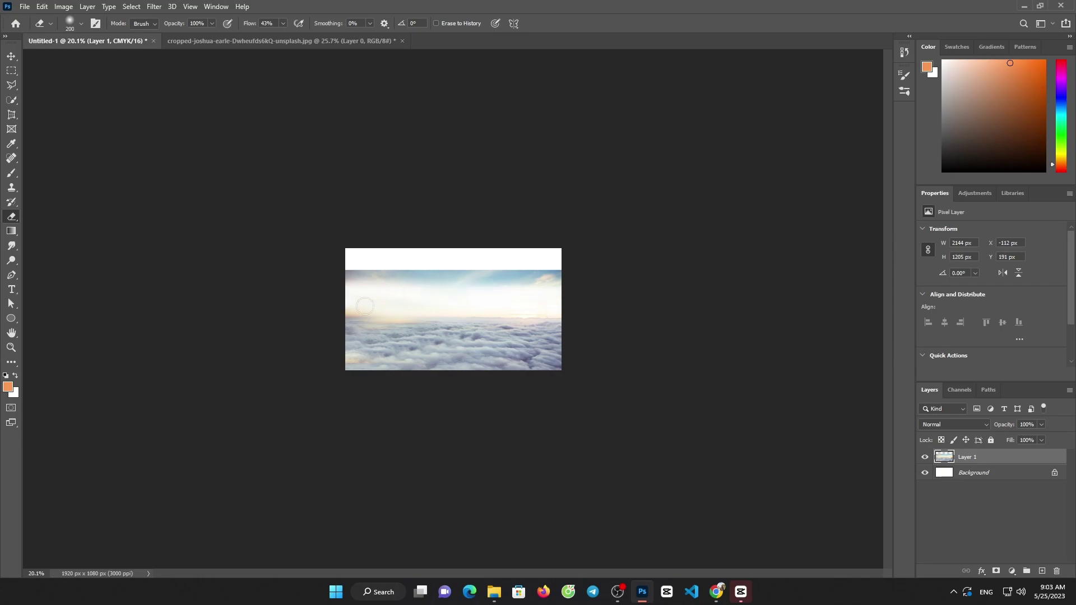
mouse_move(384, 291)
left_mouse_down()
mouse_move(566, 300)
mouse_move(329, 276)
mouse_move(603, 286)
mouse_move(486, 273)
left_mouse_up()
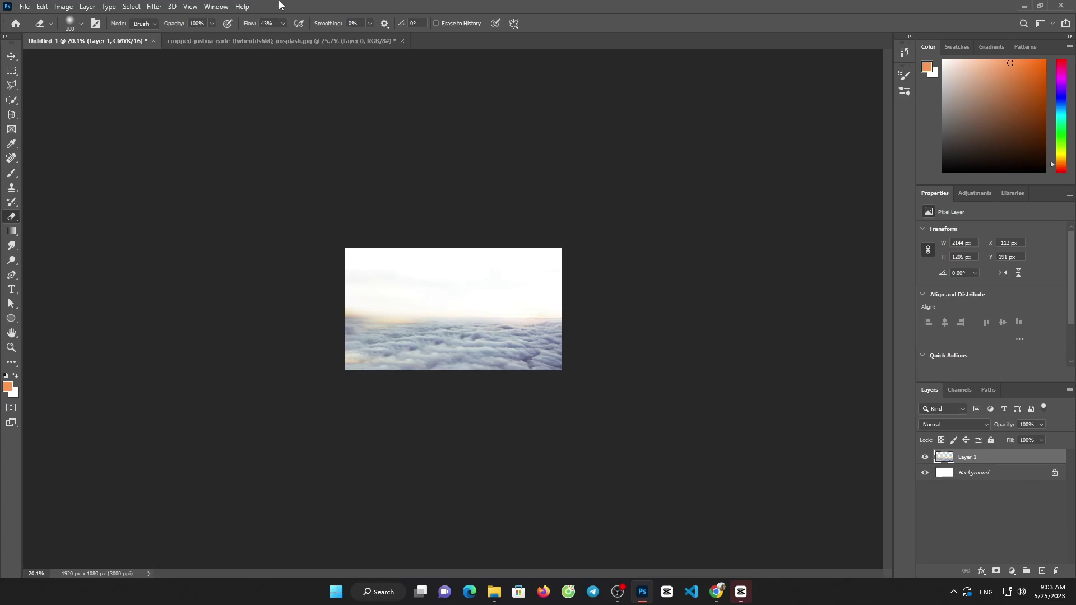
Close the cloud photo without saving and open the Supercell storm photo from Downloads
left_click(402, 41)
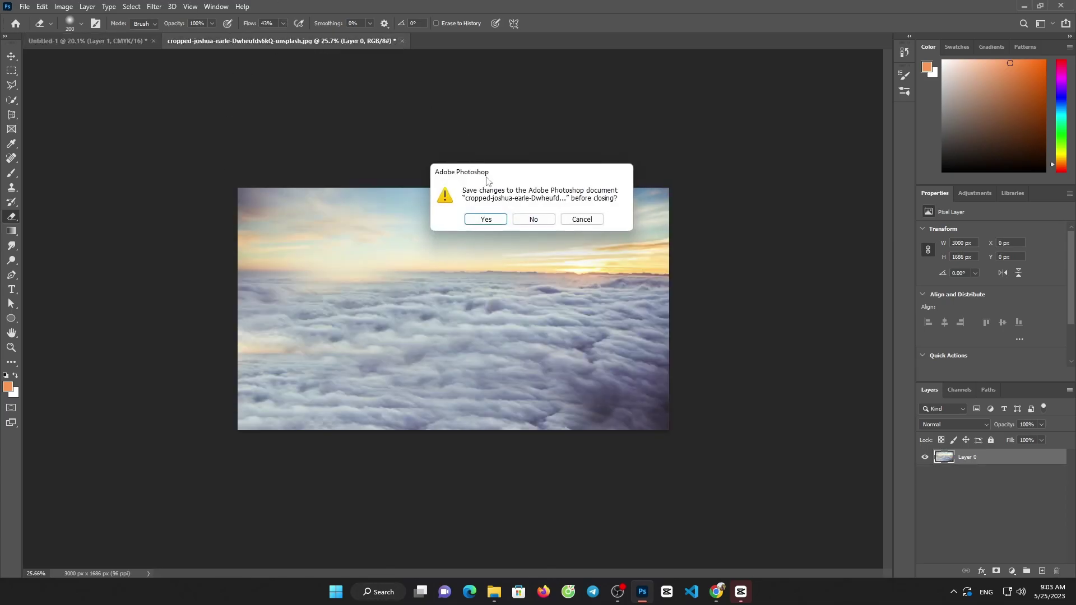
left_click(533, 219)
left_click(24, 6)
left_click(34, 25)
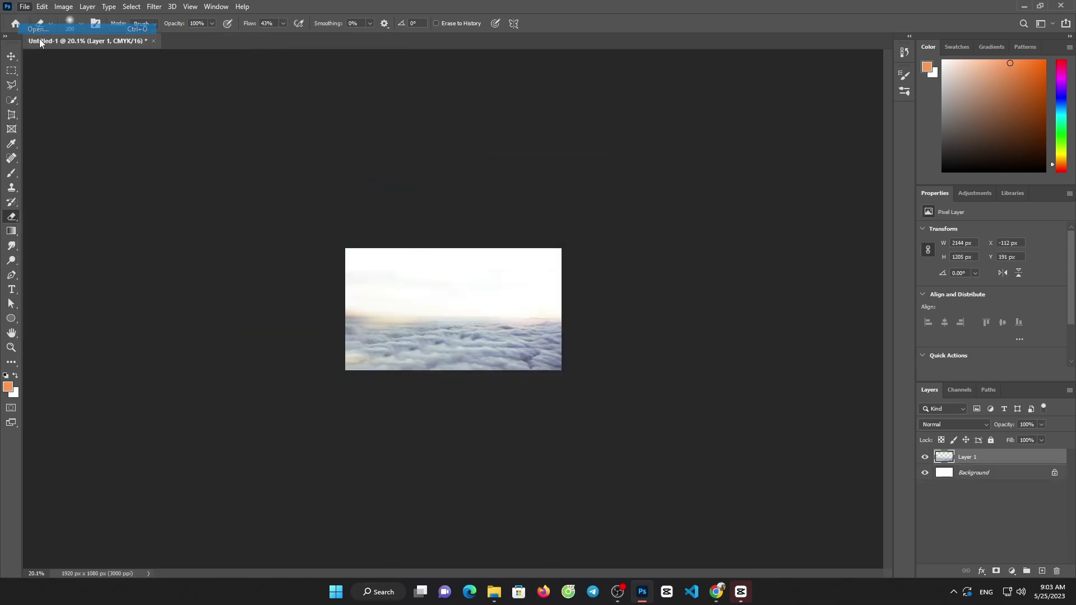
left_click(713, 137)
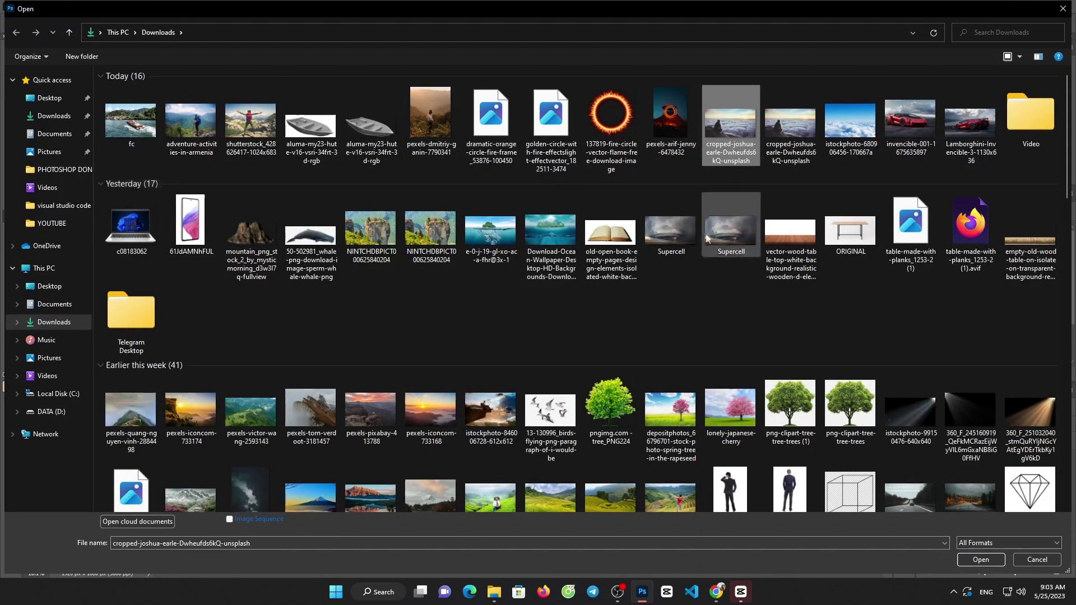
double_click(714, 252)
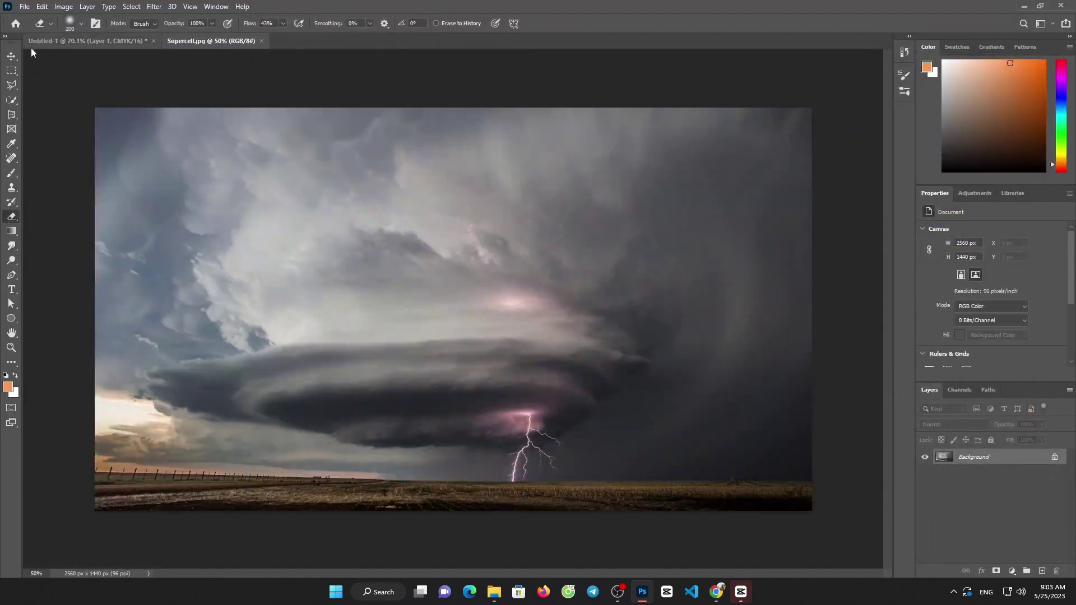
Drag the Supercell storm image into Untitled-1 as Layer 2
left_click(9, 56)
left_click_drag(279, 148, 75, 40)
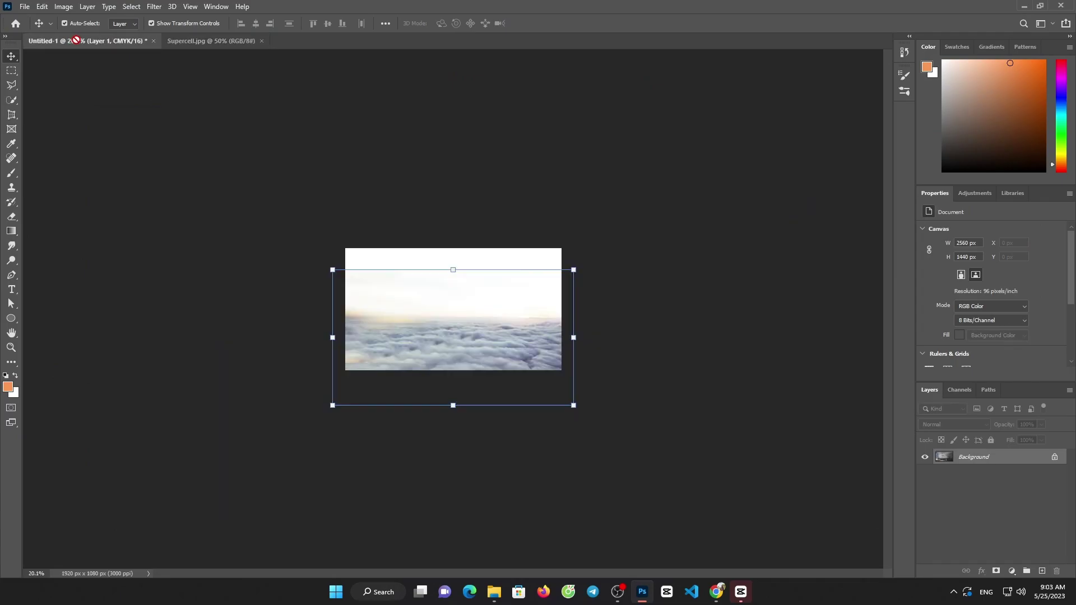
left_click_drag(443, 246, 472, 289)
left_click(524, 227)
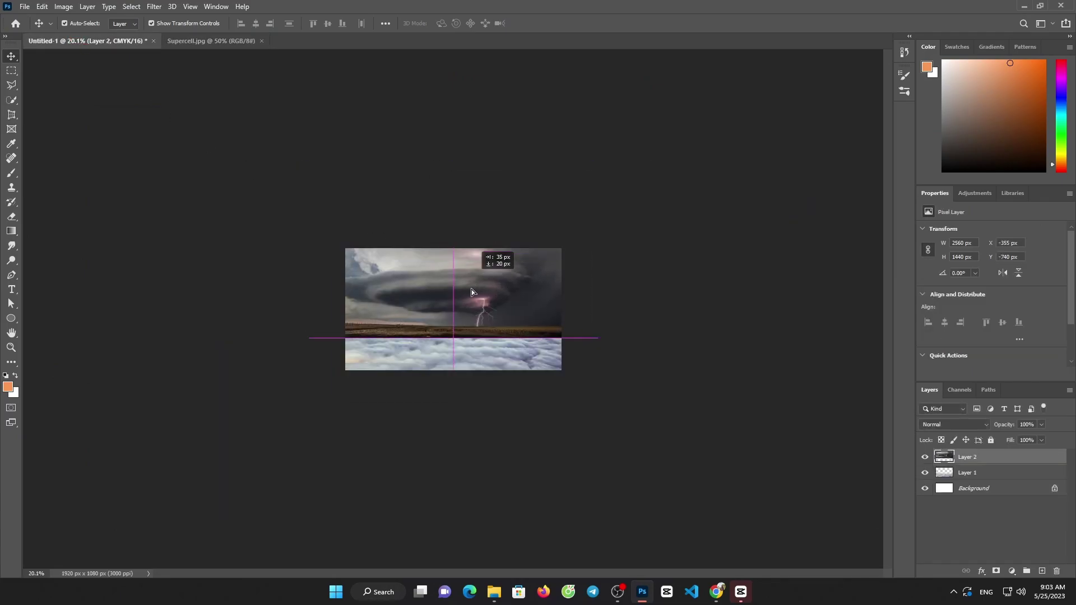
Flip the storm layer vertically with Free Transform
right_click(467, 291)
left_click(514, 274)
key("ctrl+t")
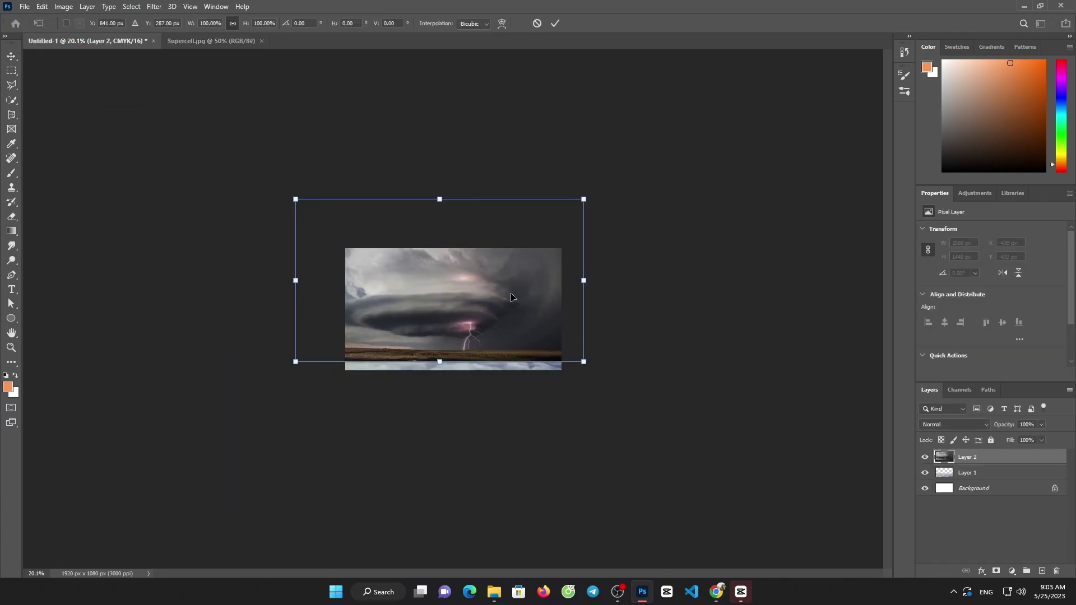
right_click(511, 294)
left_click(540, 493)
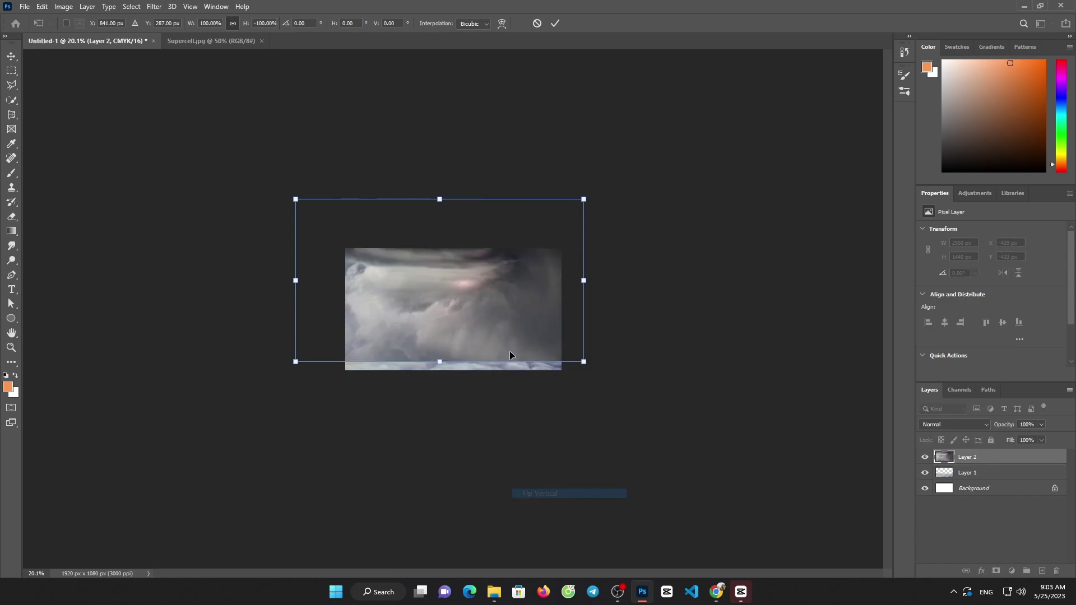
left_click_drag(507, 293, 510, 294)
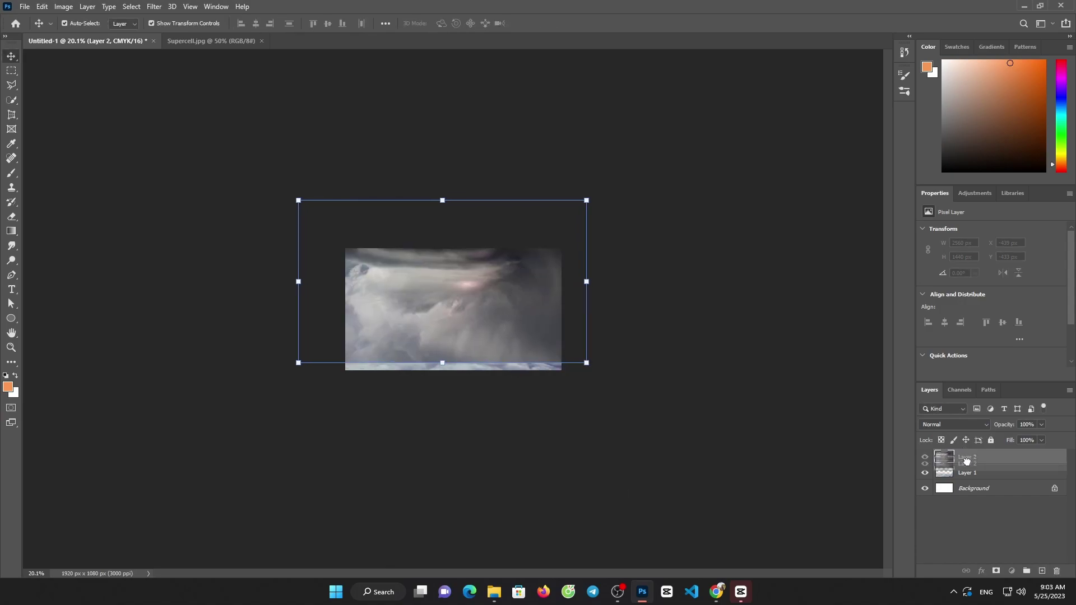
Move Layer 2 beneath the cloud layer and shift it slightly lower
left_click_drag(963, 453, 965, 479)
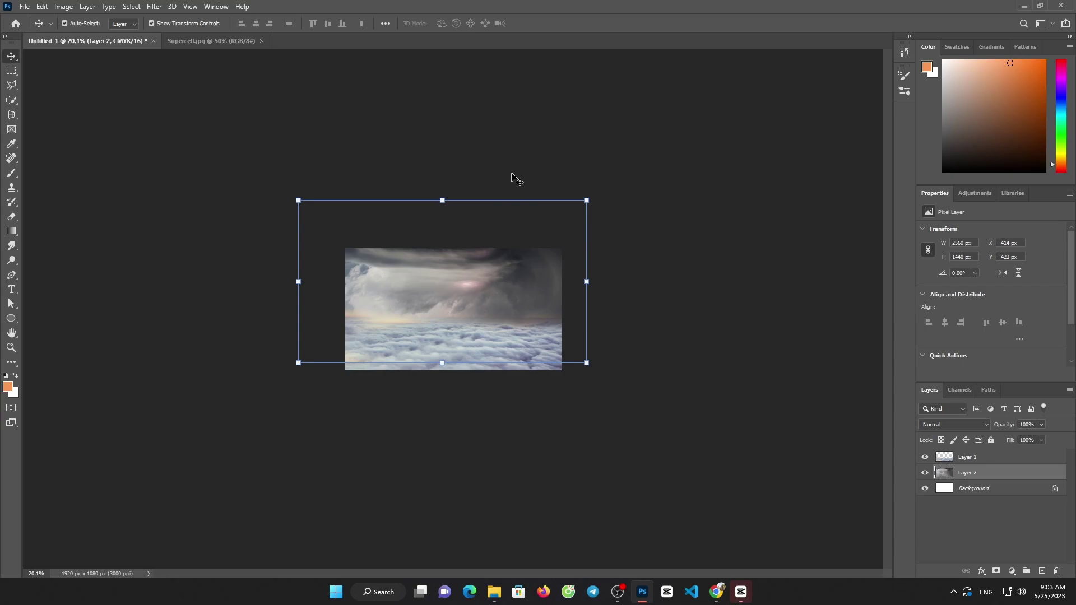
left_click_drag(509, 258, 511, 264)
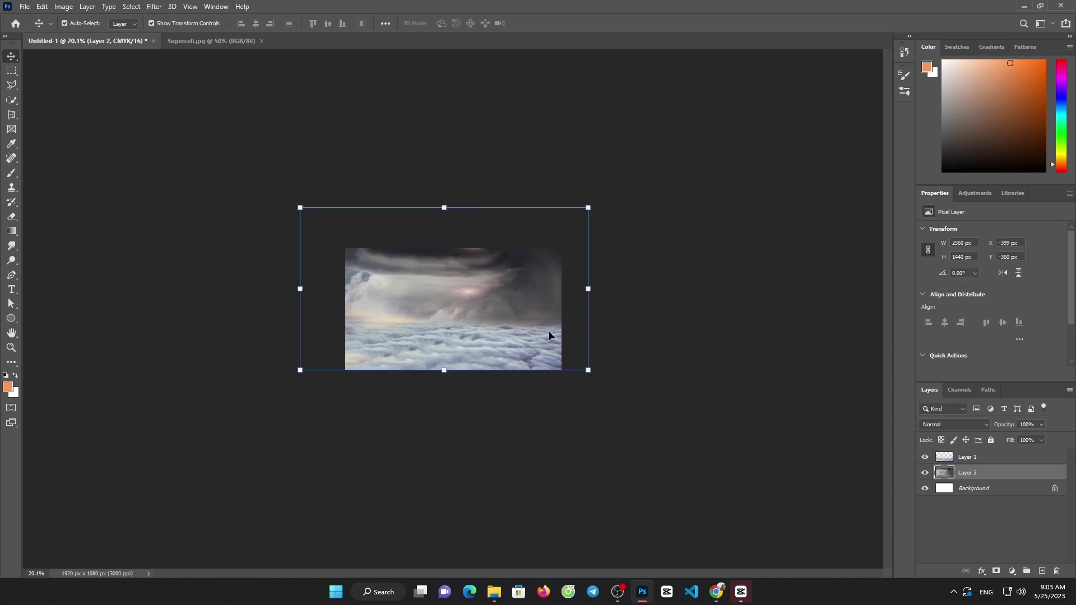
scroll(553, 338, "up", 2)
scroll(577, 338, "up", 2)
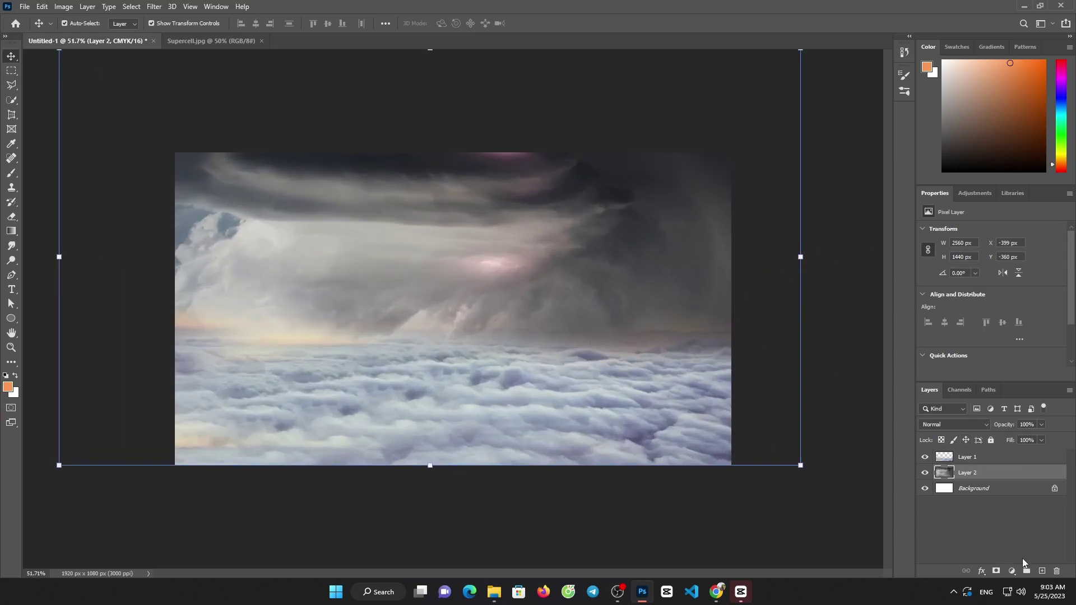
Add a new empty layer, then a Brightness/Contrast adjustment at −15 above the clouds
left_click(1041, 570)
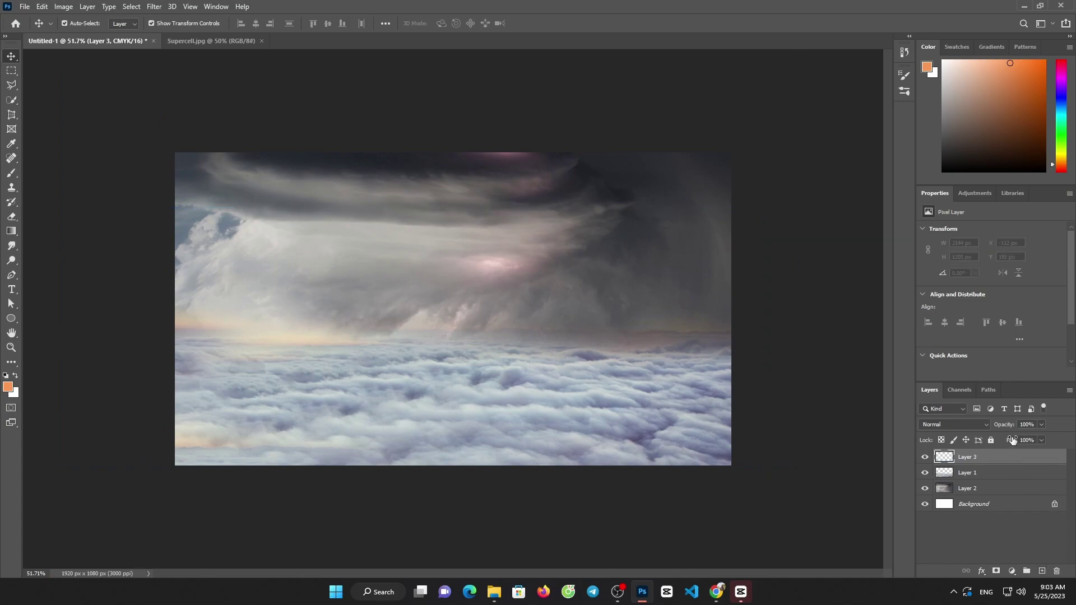
left_click(986, 425)
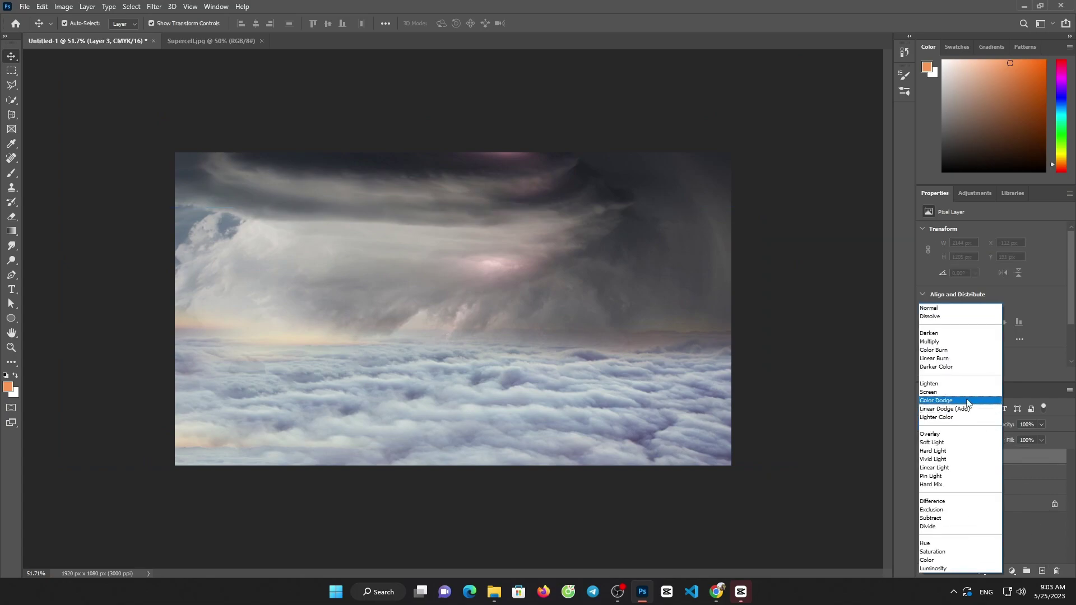
left_click(1048, 502)
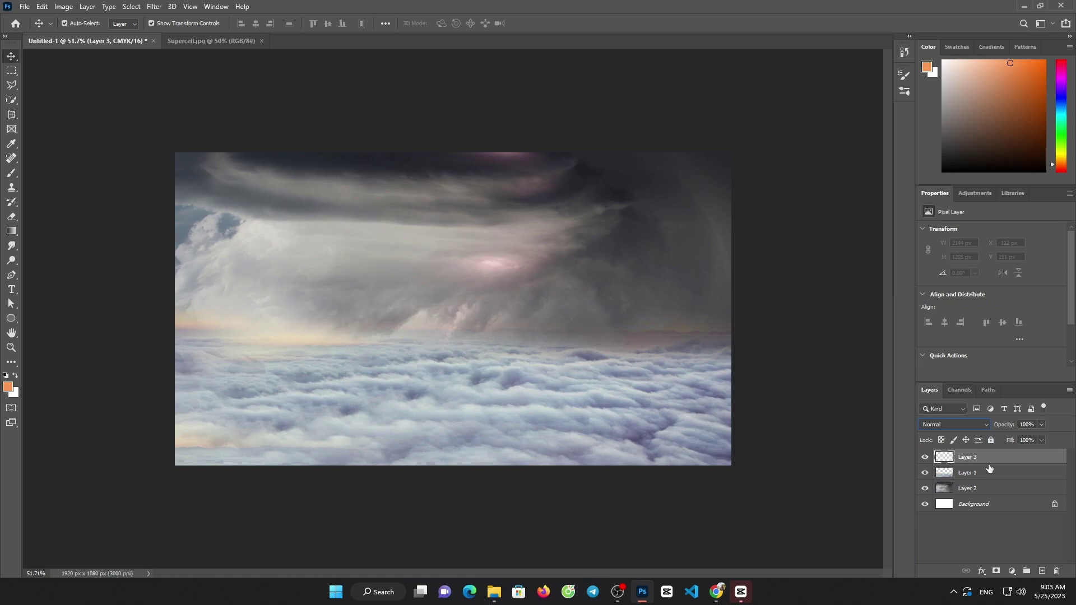
left_click(992, 471)
left_click(1011, 570)
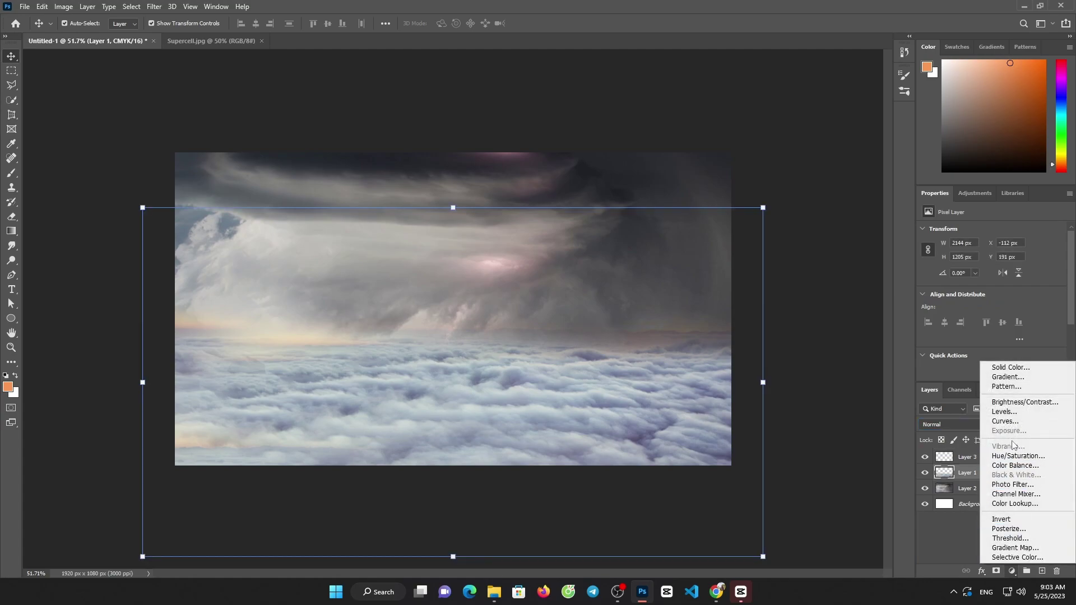
left_click(1014, 401)
left_click_drag(991, 261, 982, 260)
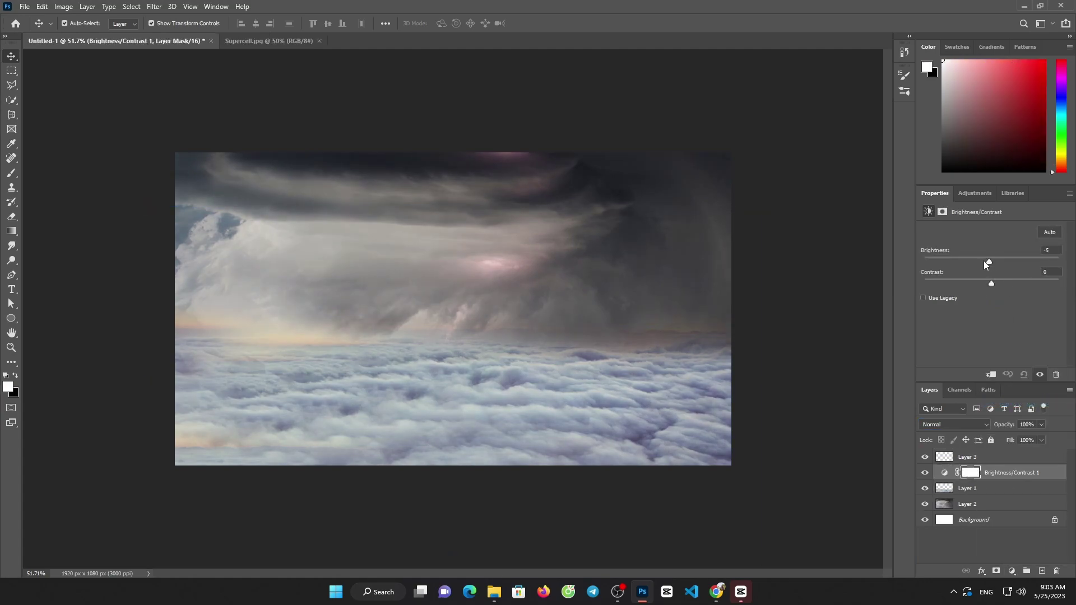
Add a Levels adjustment with output white lowered to 200
left_click(1017, 572)
left_click(1029, 419)
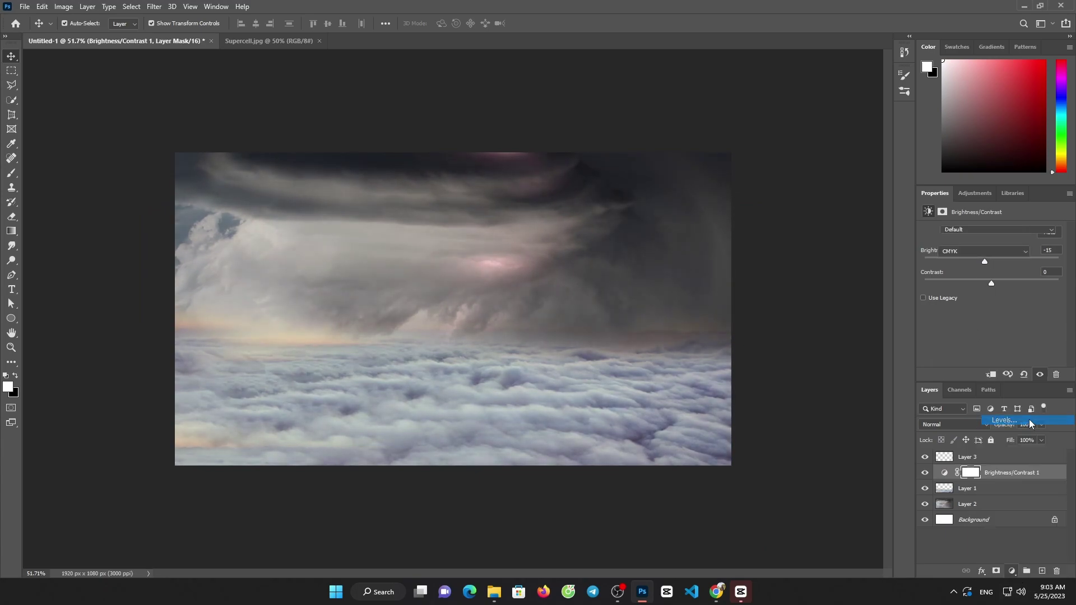
left_click_drag(1059, 346, 1033, 343)
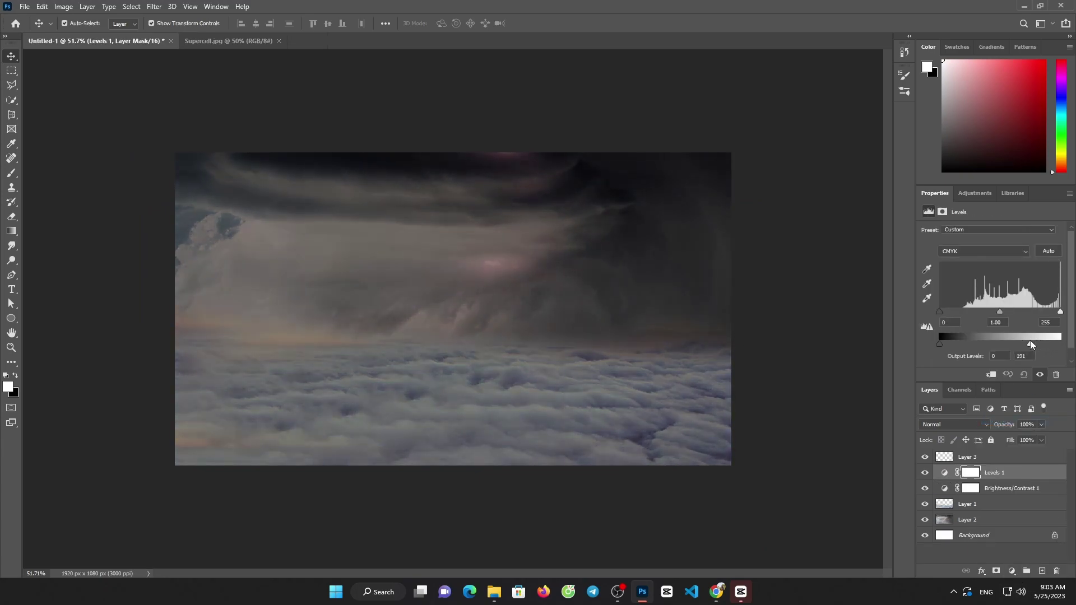
Close Supercell.jpg, open the fire-circle PNG, and drag it toward Untitled-1
left_click(251, 42)
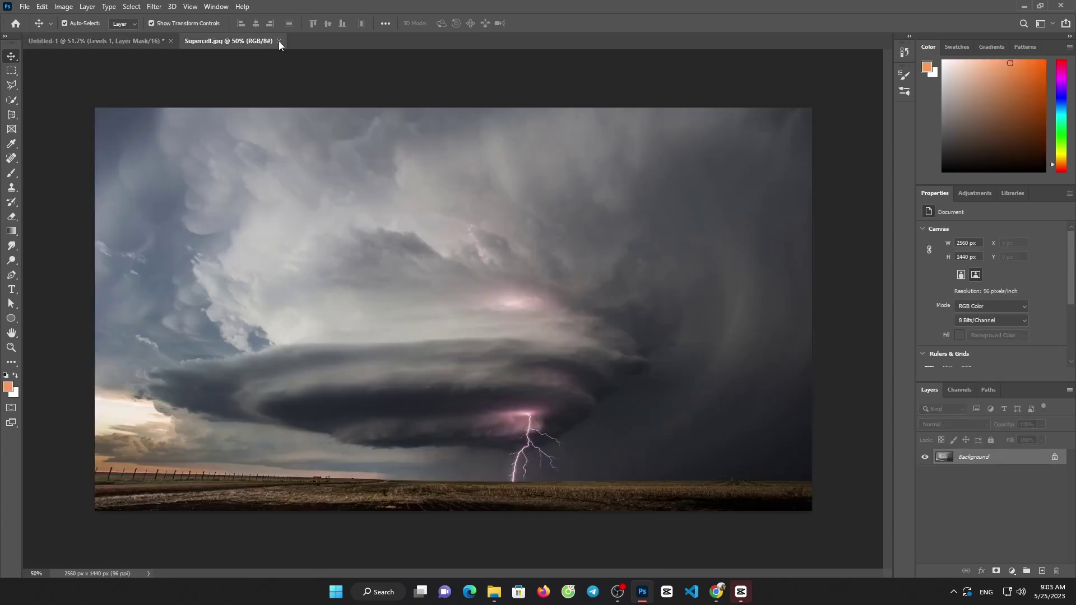
left_click(24, 7)
left_click(34, 31)
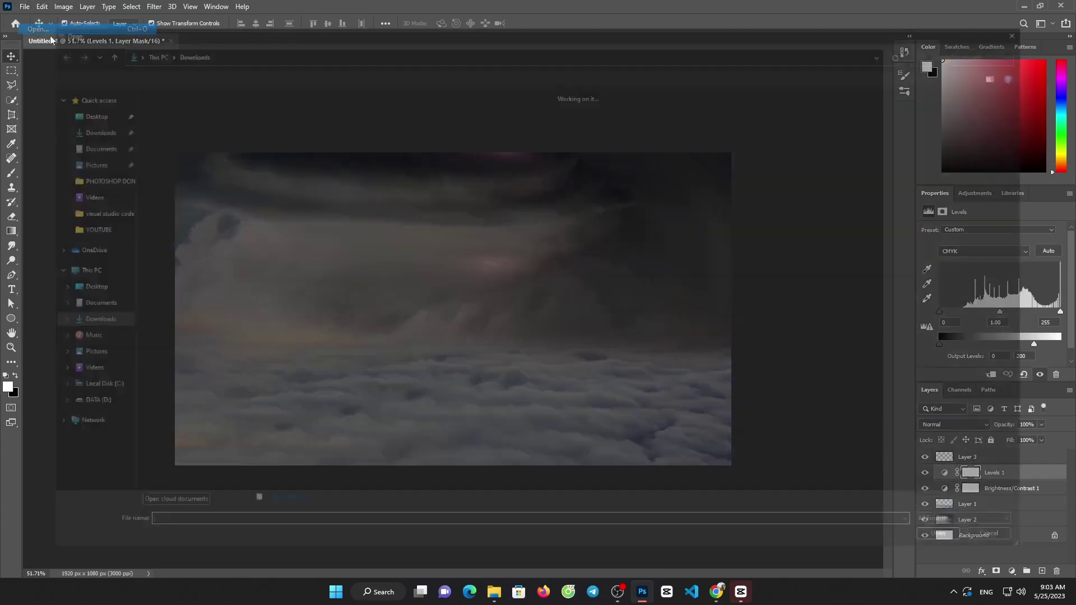
double_click(598, 131)
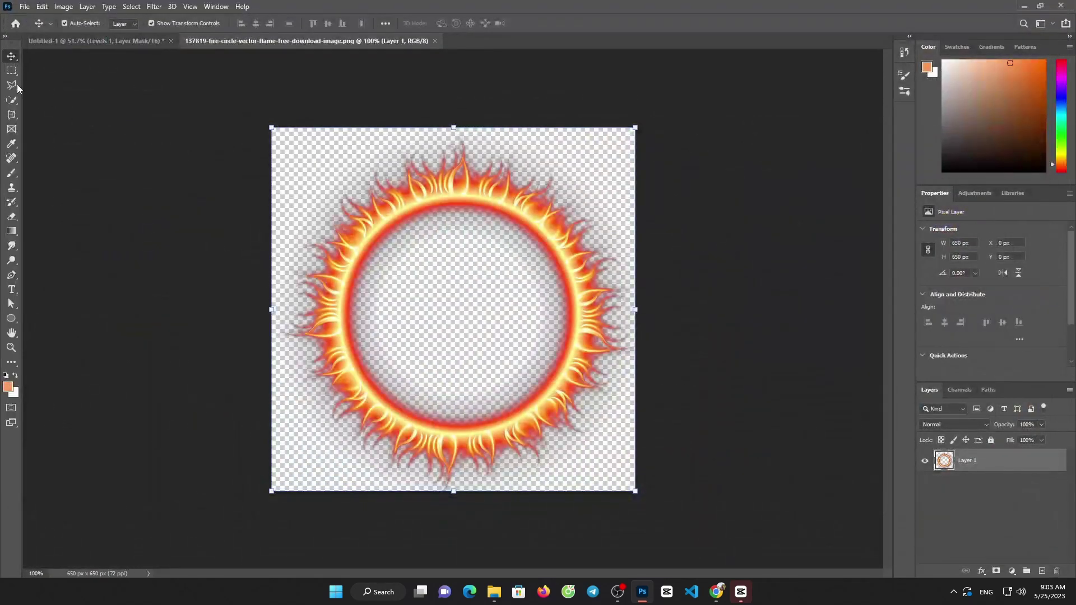
left_click_drag(441, 247, 407, 250)
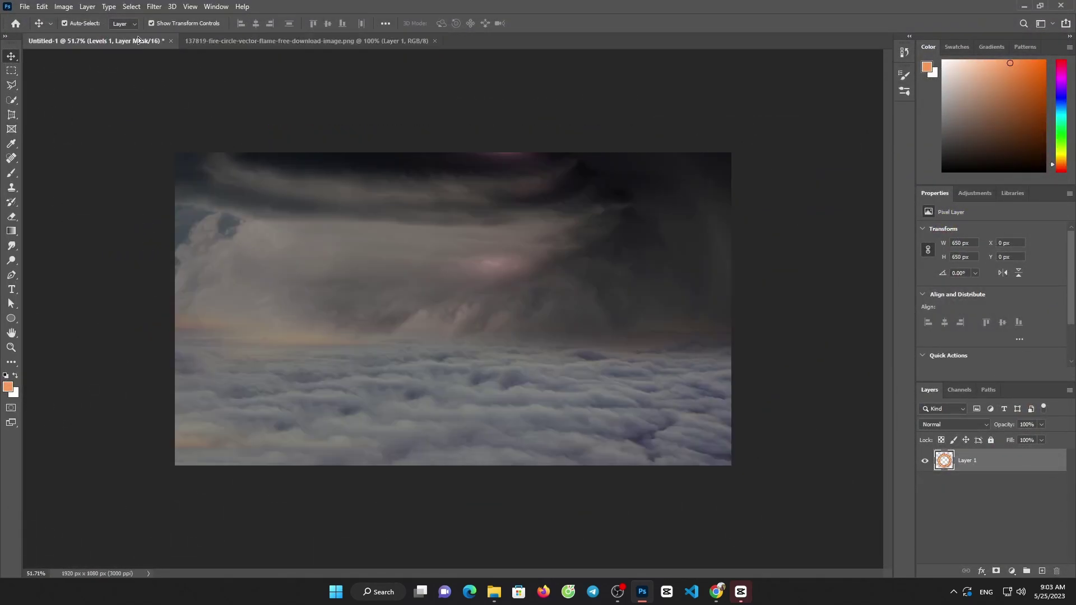
Place the fire ring as Layer 4, enlarged to 111% (722 px) and shifted down-left
left_click(535, 227)
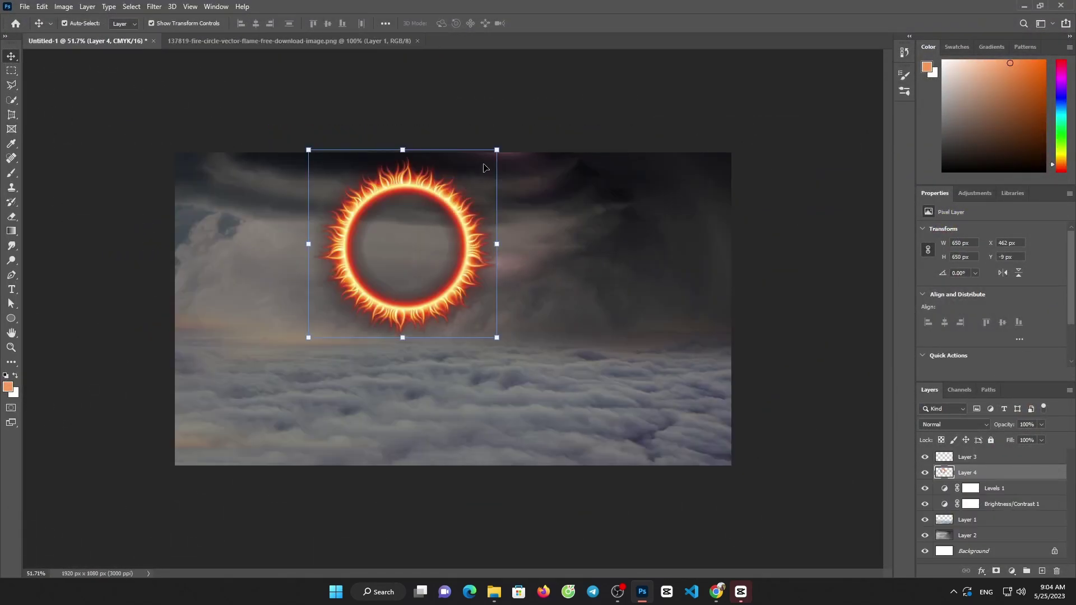
left_click_drag(498, 150, 517, 129)
left_click_drag(487, 179, 468, 218)
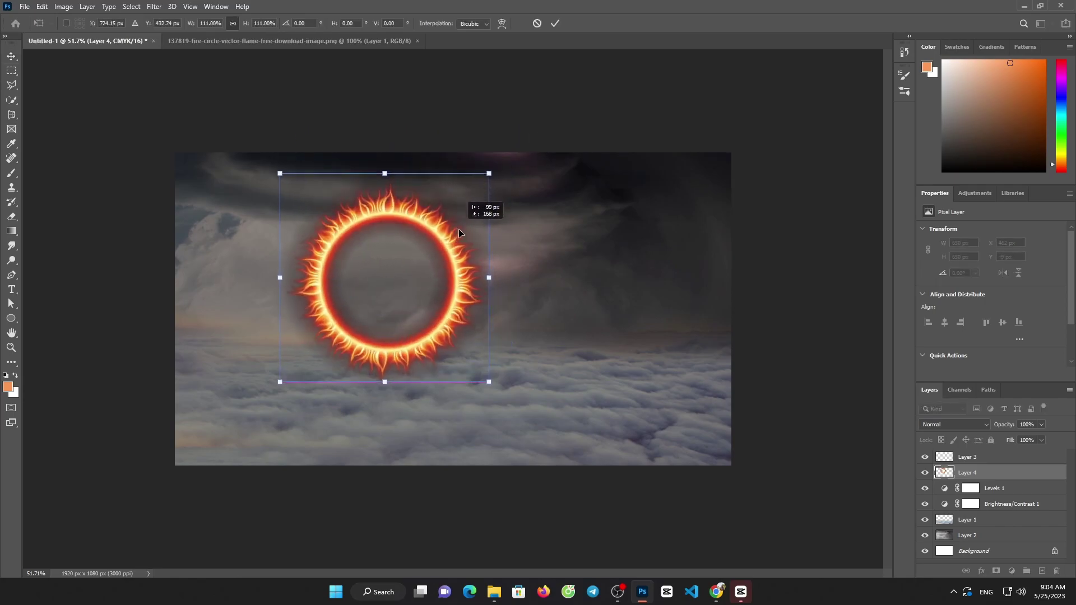
left_click(555, 23)
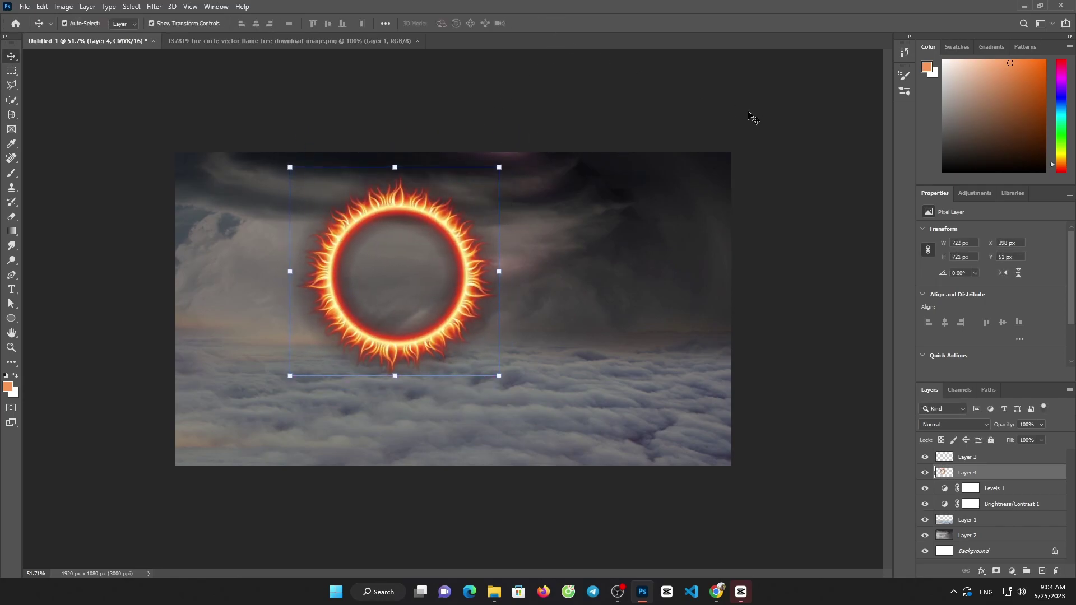
Set the ring layer's blend mode to Color Dodge so it glows
left_click(959, 425)
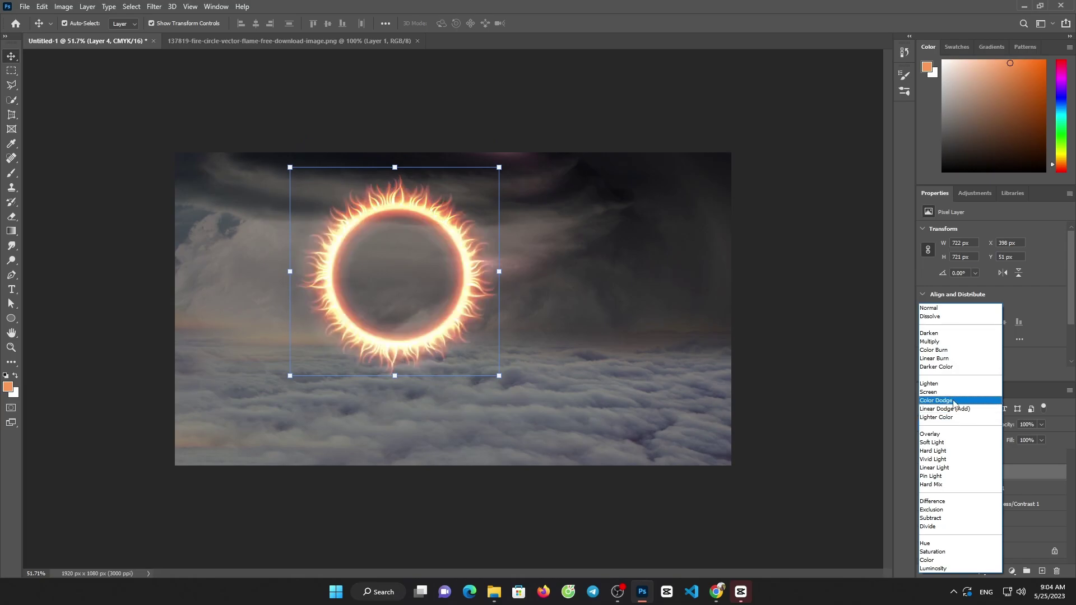
left_click(953, 401)
left_click(791, 212)
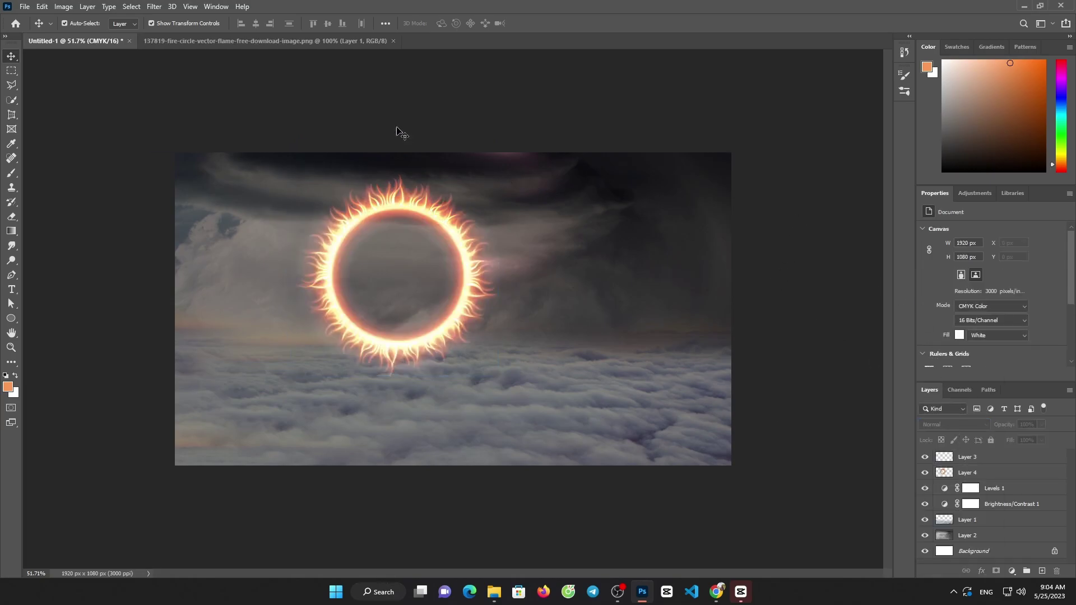
left_click(220, 40)
Close the fire-circle source file, then duplicate Layer 4 and move the copy lower
left_click(393, 41)
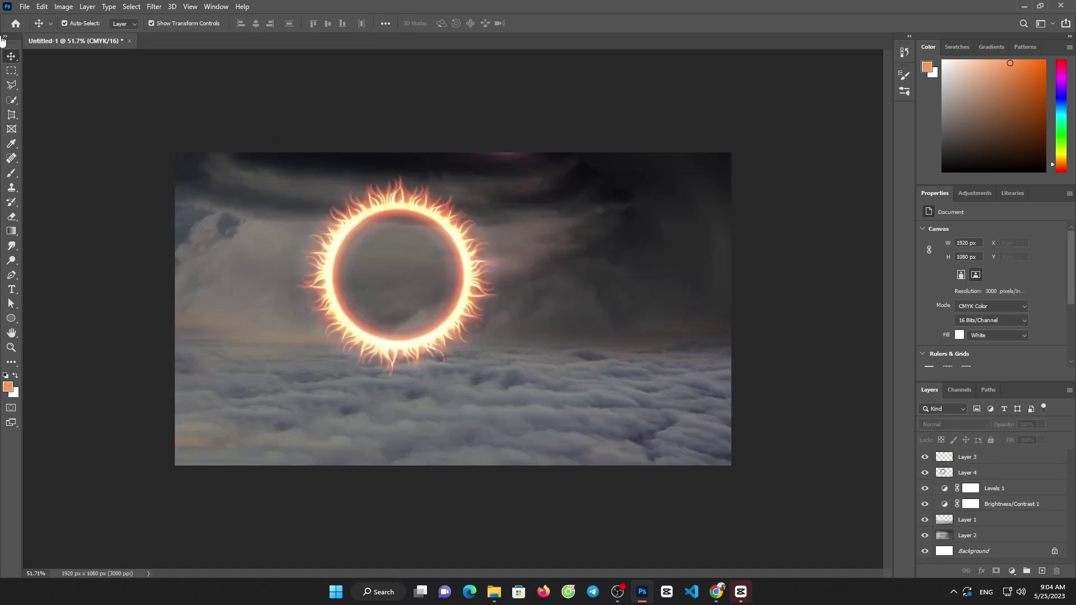
left_click(11, 318)
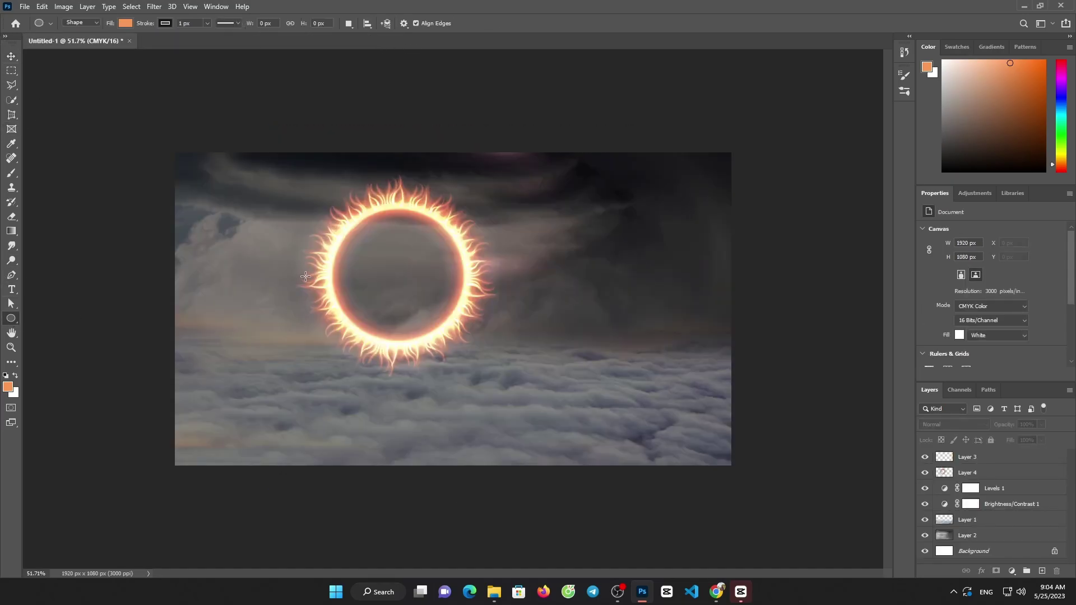
left_click(1022, 477)
key("ctrl+j")
mouse_move(1022, 476)
left_mouse_down()
mouse_move(1006, 495)
mouse_move(929, 481)
left_mouse_up()
Draw a 481 px orange circle filling the inside of the flaming ring
mouse_move(336, 235)
left_mouse_down()
mouse_move(484, 345)
mouse_move(548, 344)
left_mouse_up()
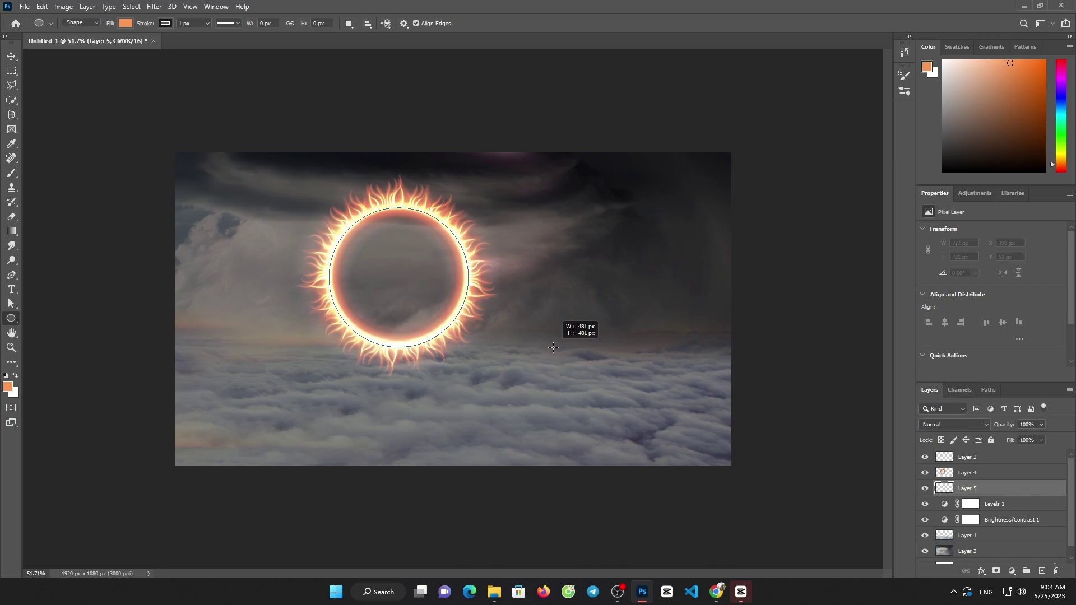
left_click_drag(548, 343, 552, 345)
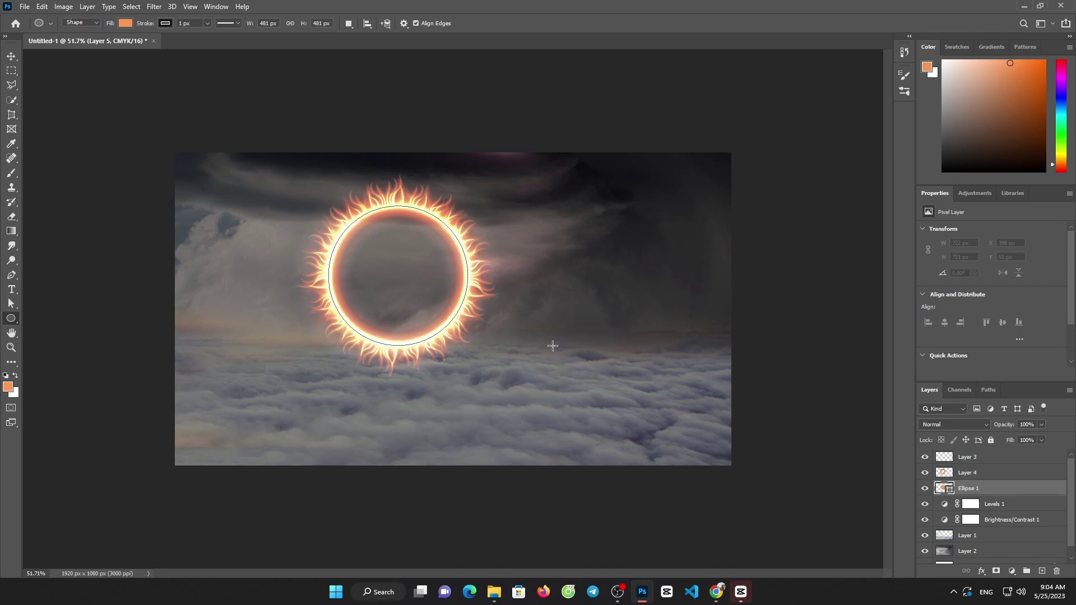
left_click(25, 7)
Scroll the Downloads folder in the Open dialog to locate thai-nguyen.jpg
left_click(31, 30)
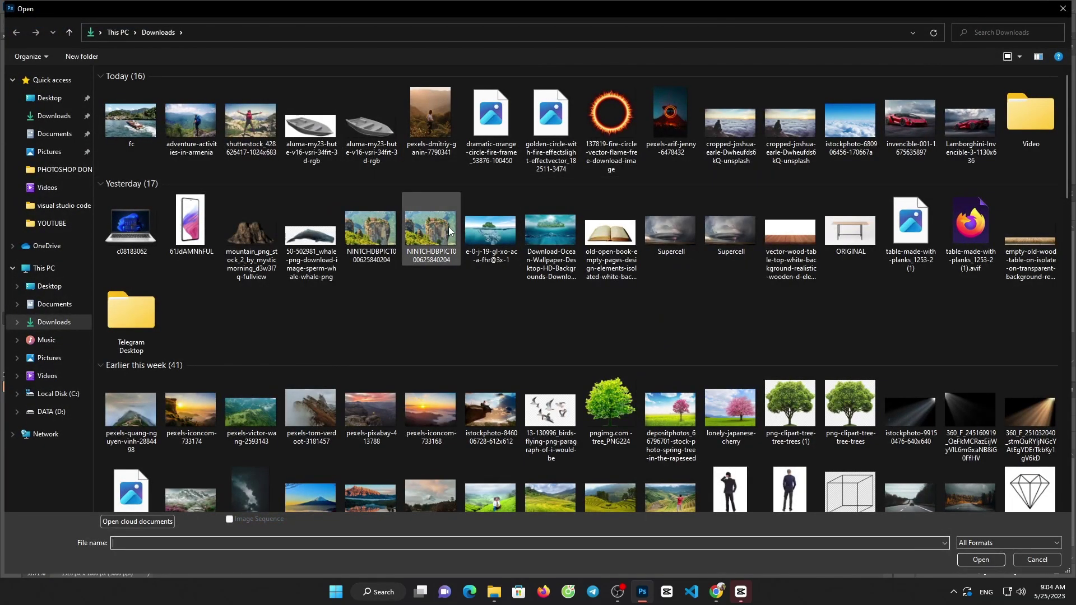
scroll(603, 204, "down", 5)
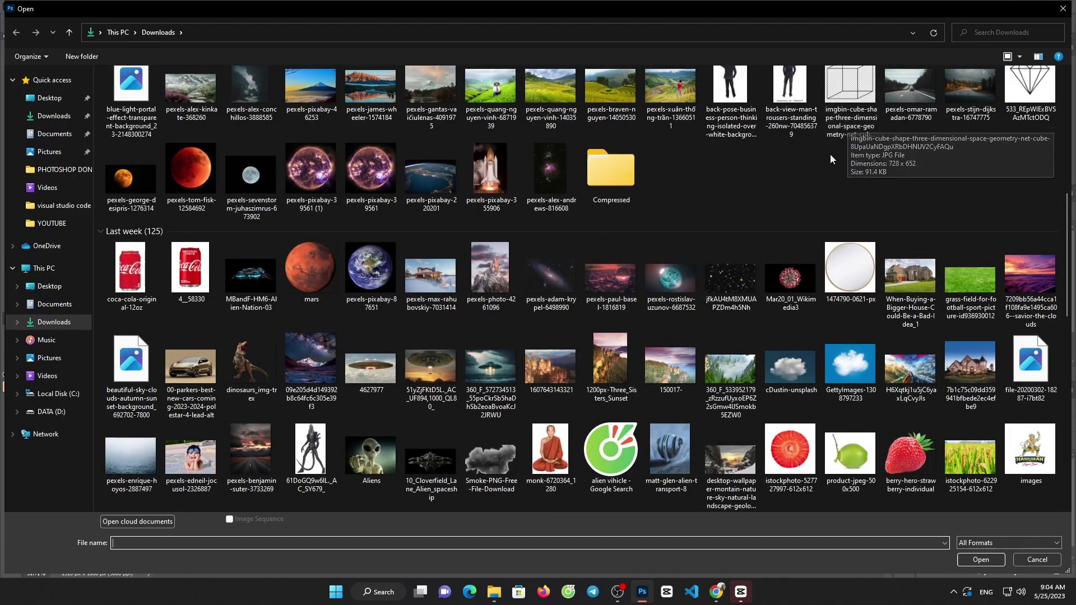
scroll(816, 177, "down", 3)
scroll(818, 176, "down", 2)
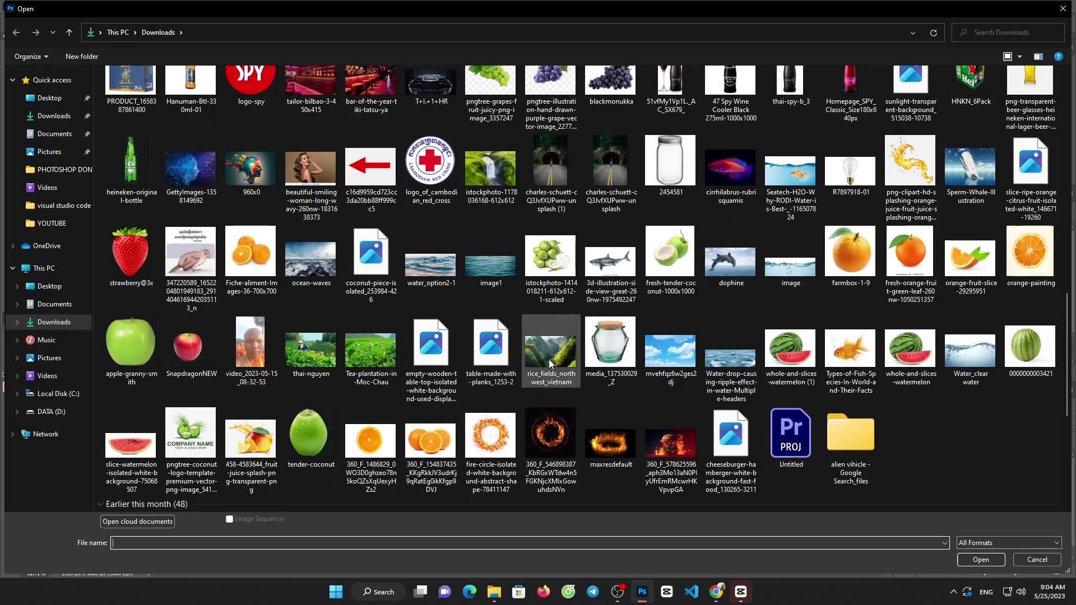
scroll(547, 352, "down", 3)
scroll(548, 351, "down", 2)
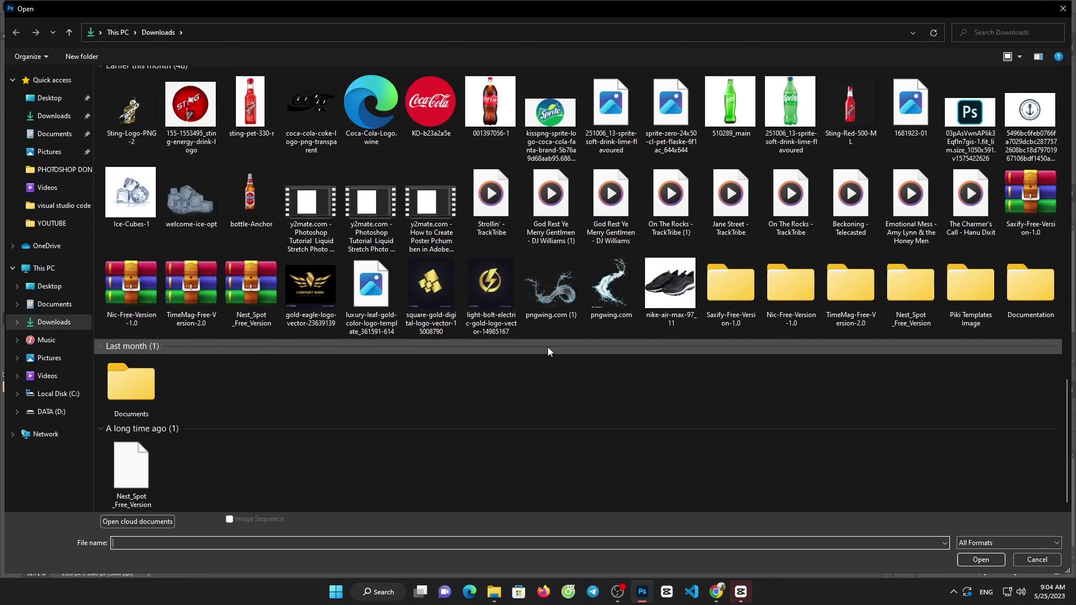
scroll(548, 351, "up", 5)
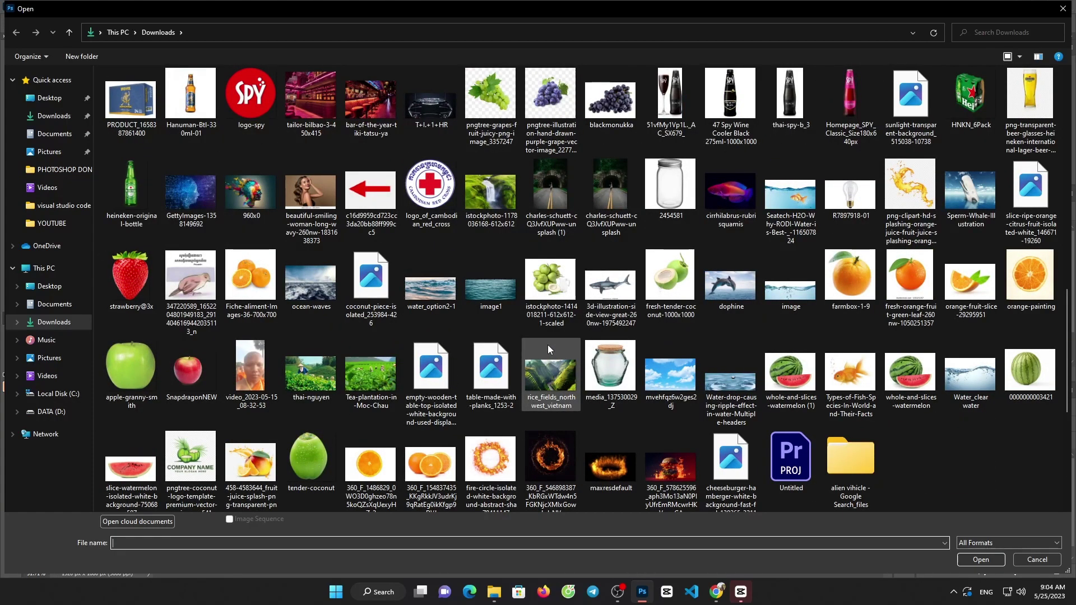
Open thai-nguyen.jpg and place it in Untitled-1 as Layer 5, scaled and centred on the ring
double_click(321, 382)
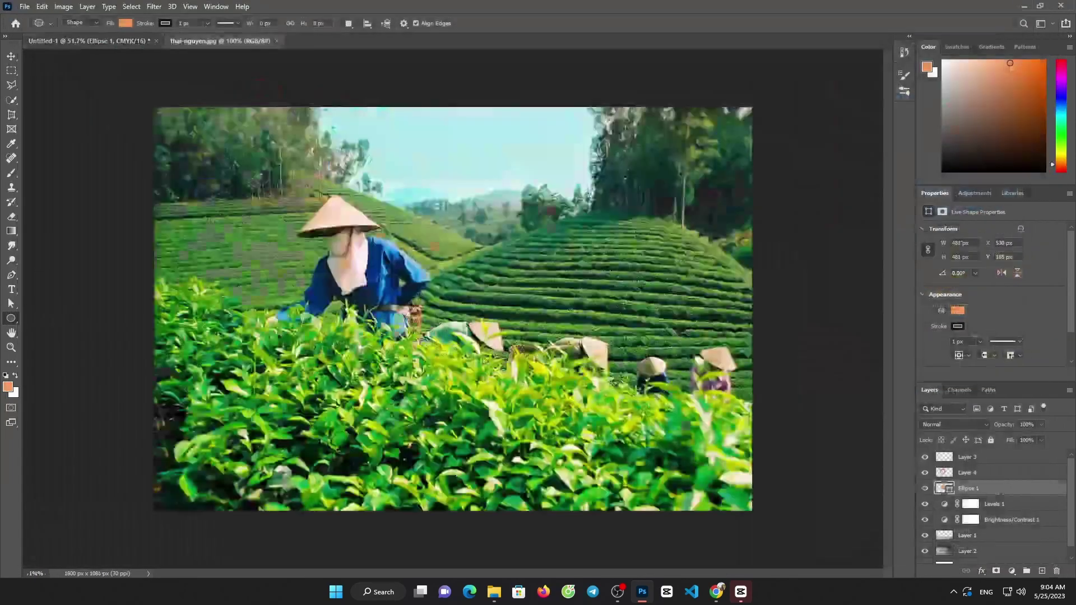
left_click(12, 56)
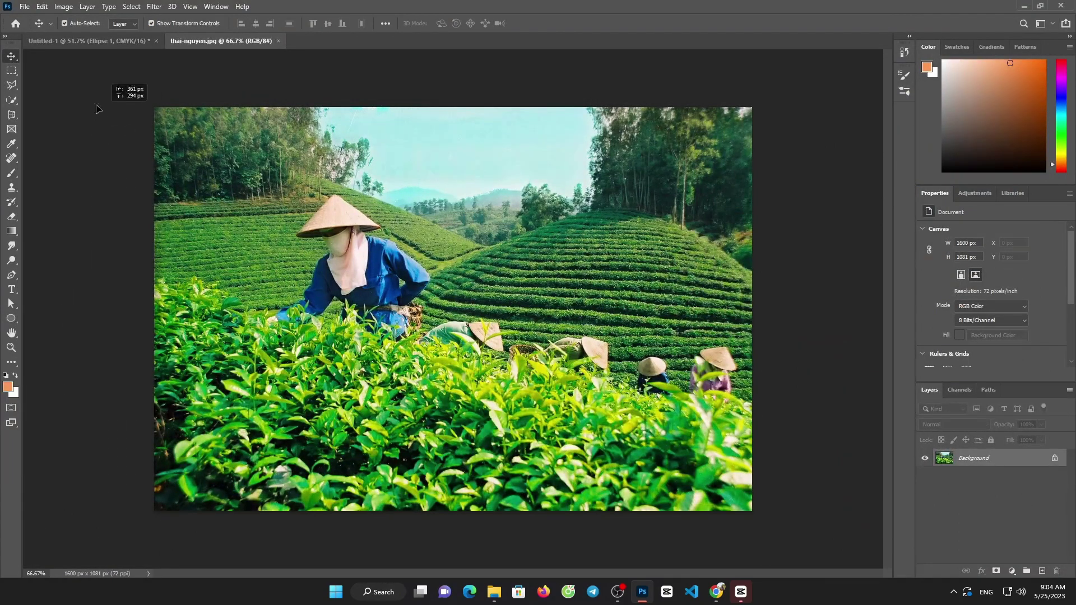
left_click_drag(246, 233, 375, 261)
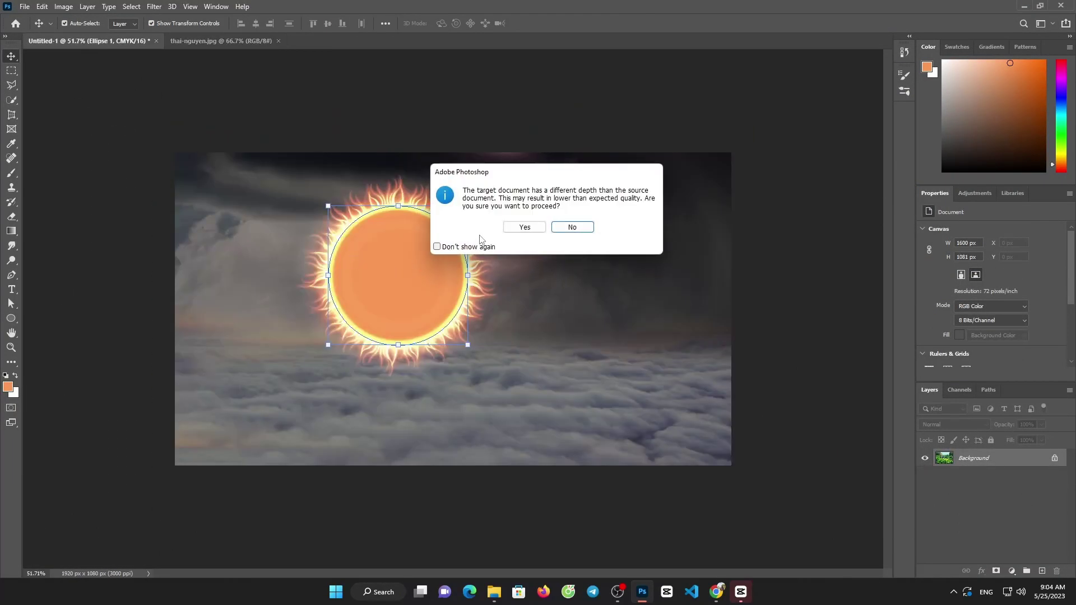
left_click(523, 224)
mouse_move(583, 255)
left_mouse_down()
mouse_move(435, 256)
mouse_move(622, 292)
mouse_move(528, 283)
left_mouse_up()
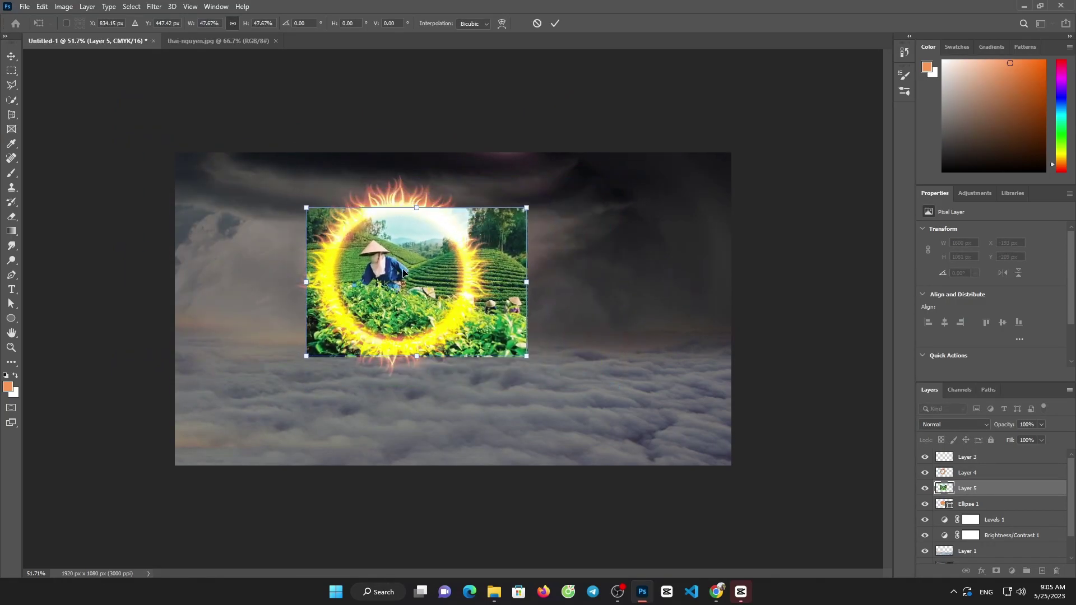
left_click_drag(400, 267, 404, 261)
key("Return")
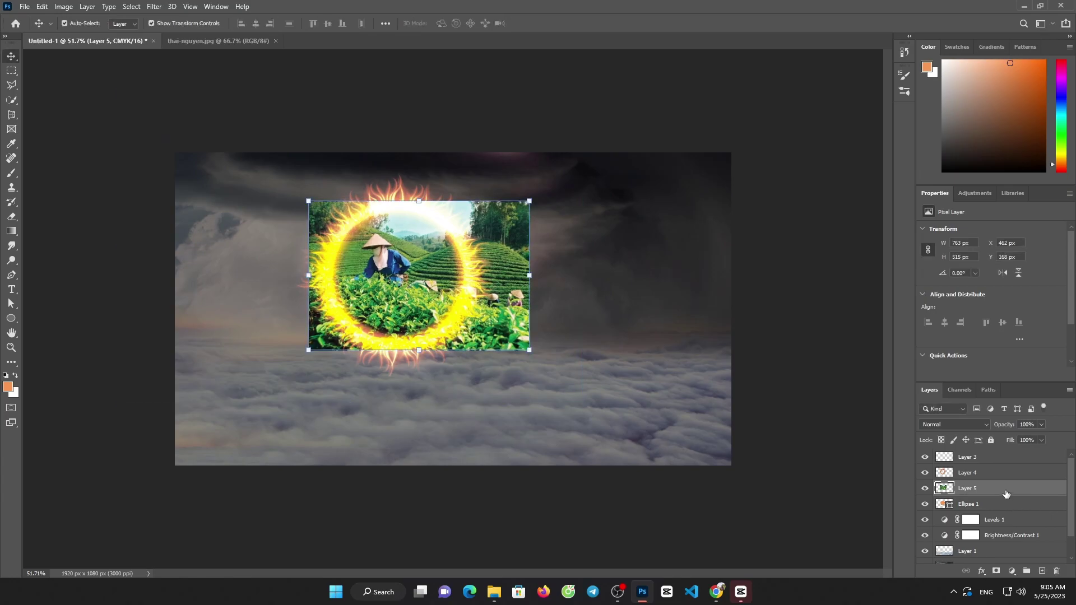
Clip Layer 5 to the circle with a clipping mask and close thai-nguyen.jpg
right_click(1005, 493)
left_click(958, 231)
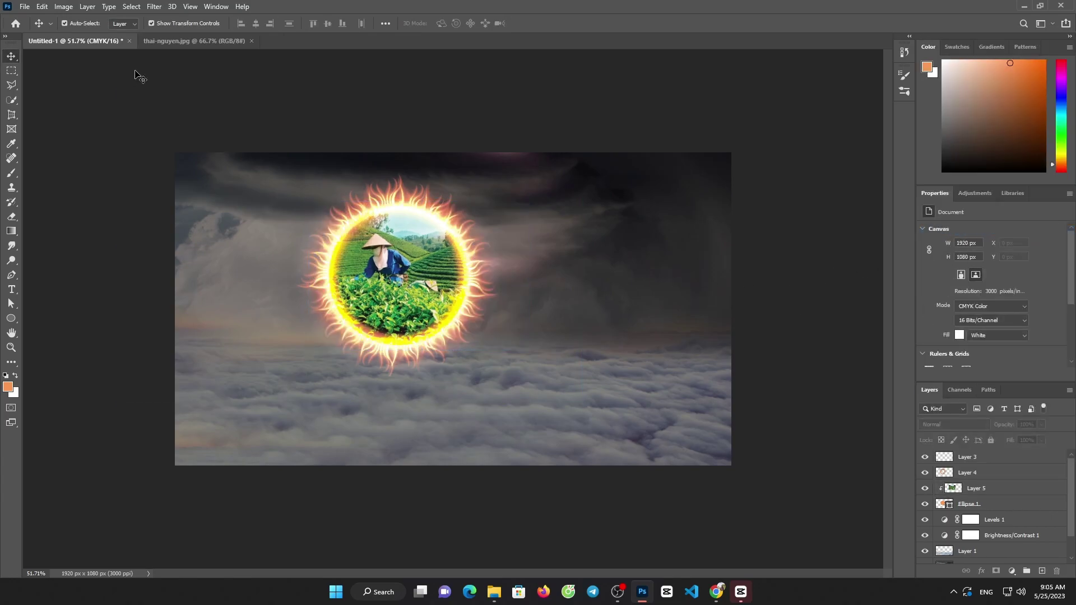
left_click(170, 41)
left_click(251, 40)
Open Lamborghini-Invencible-3-1130x636.jpeg from Downloads in its own document tab
left_click(24, 6)
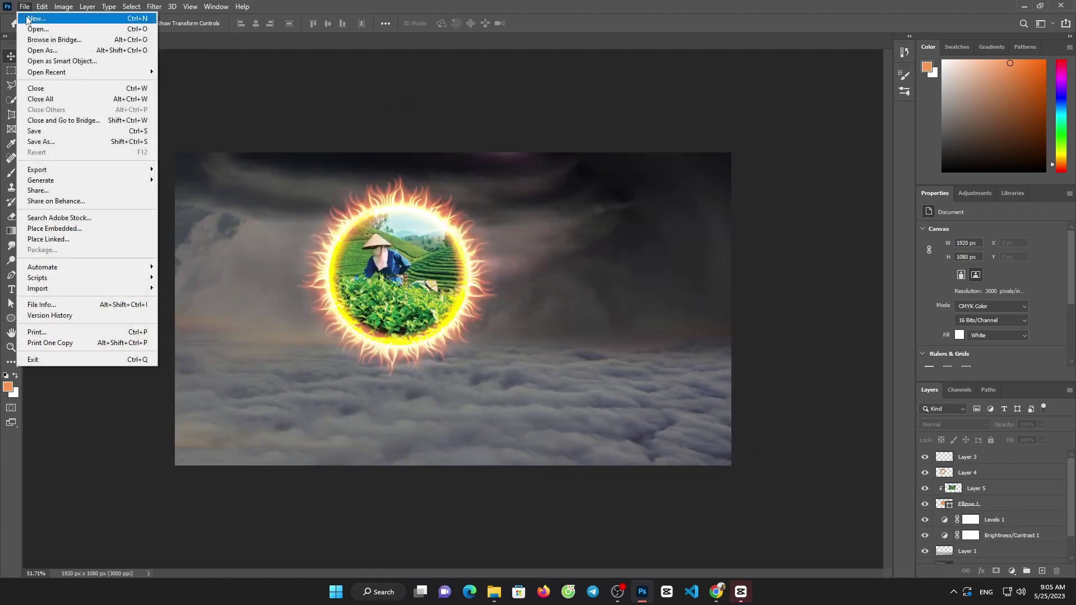
left_click(38, 28)
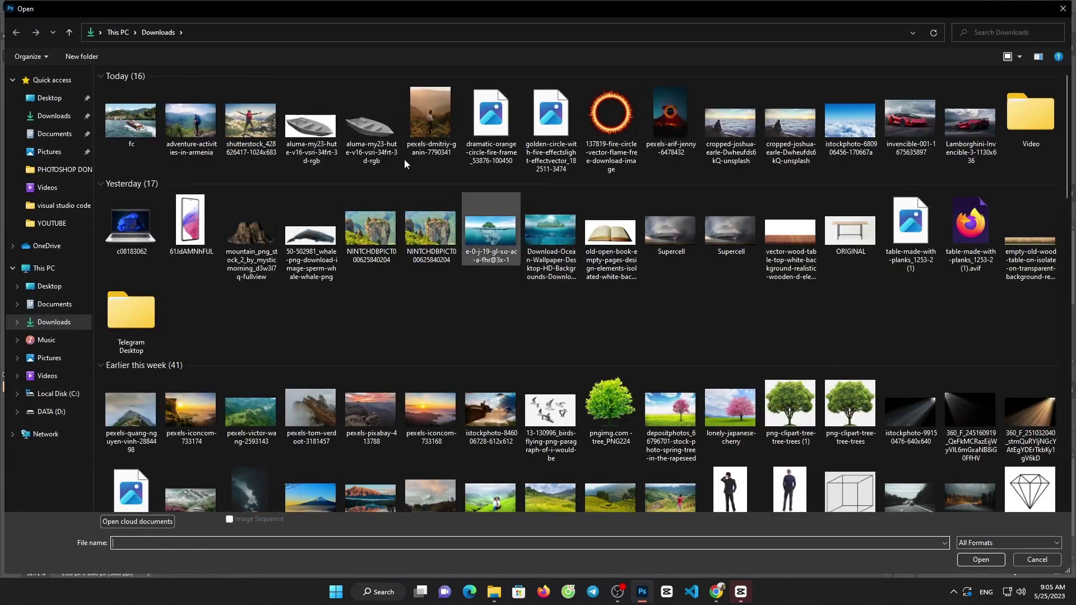
scroll(314, 200, "down", 5)
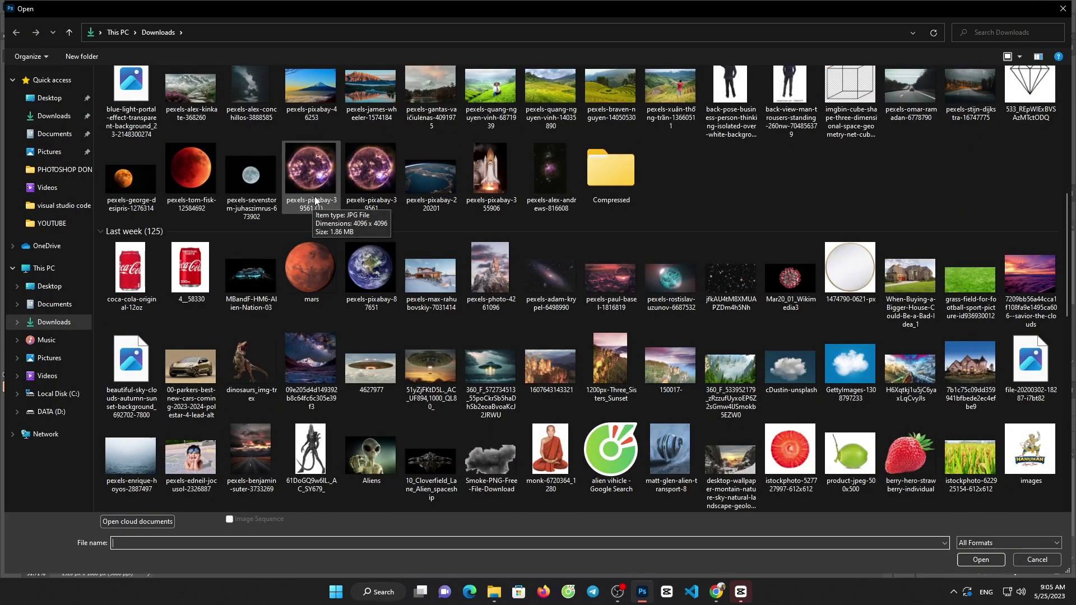
scroll(314, 200, "down", 5)
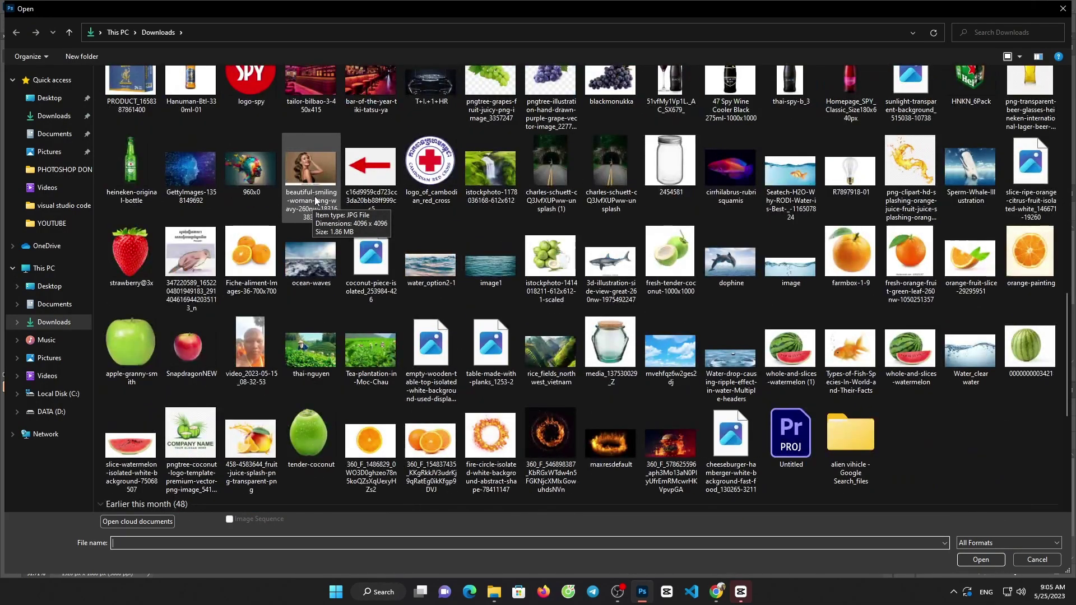
scroll(315, 200, "up", 2)
scroll(315, 200, "up", 3)
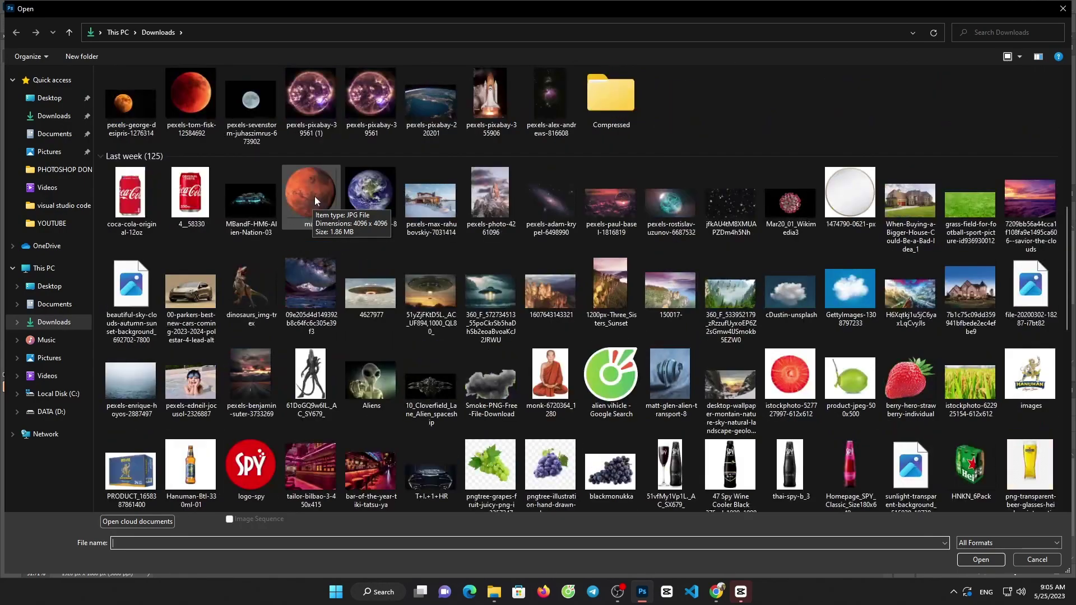
scroll(315, 200, "down", 3)
scroll(208, 198, "up", 6)
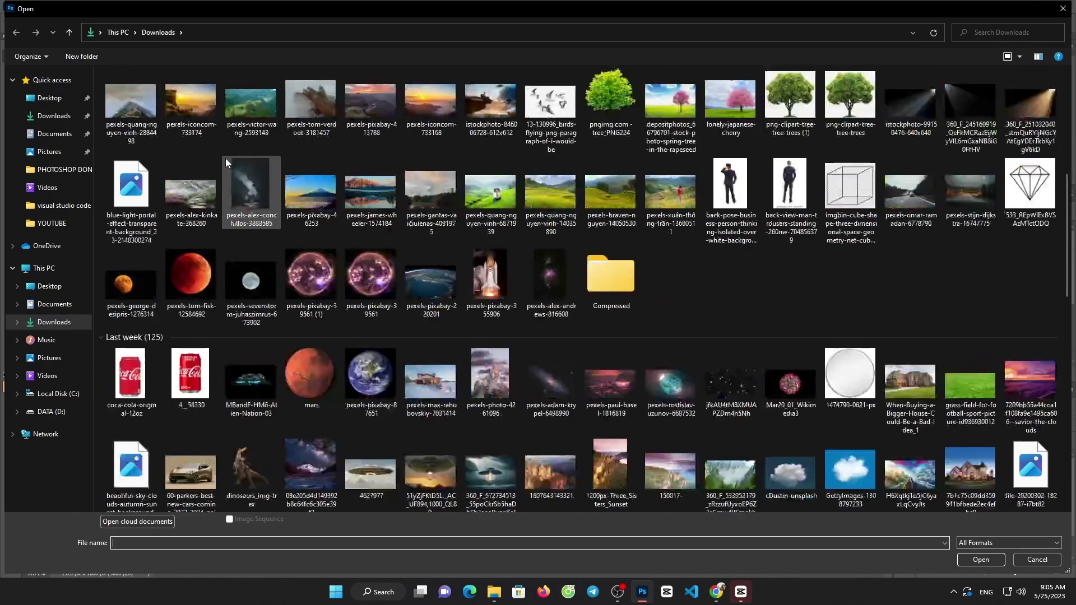
scroll(227, 157, "up", 5)
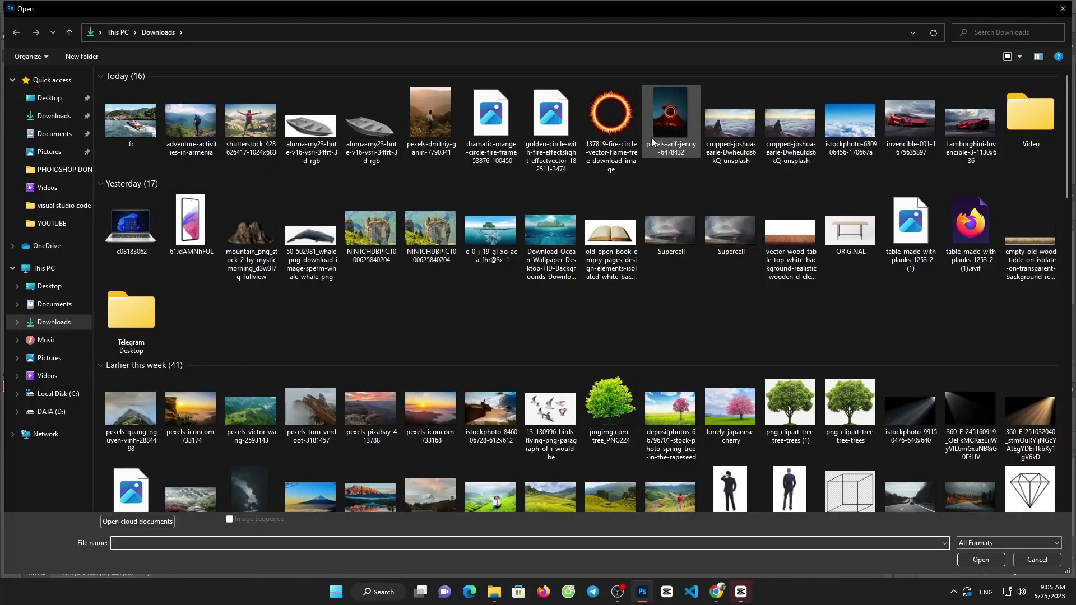
double_click(953, 129)
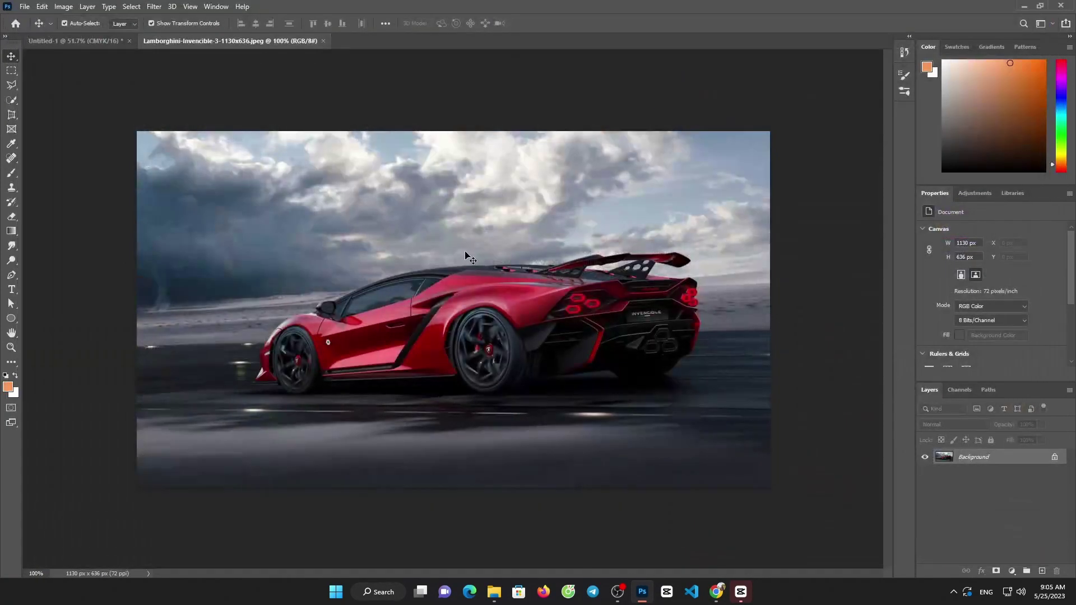
Unlock the car photo's background layer and select the red car with Select Subject
left_click(1055, 457)
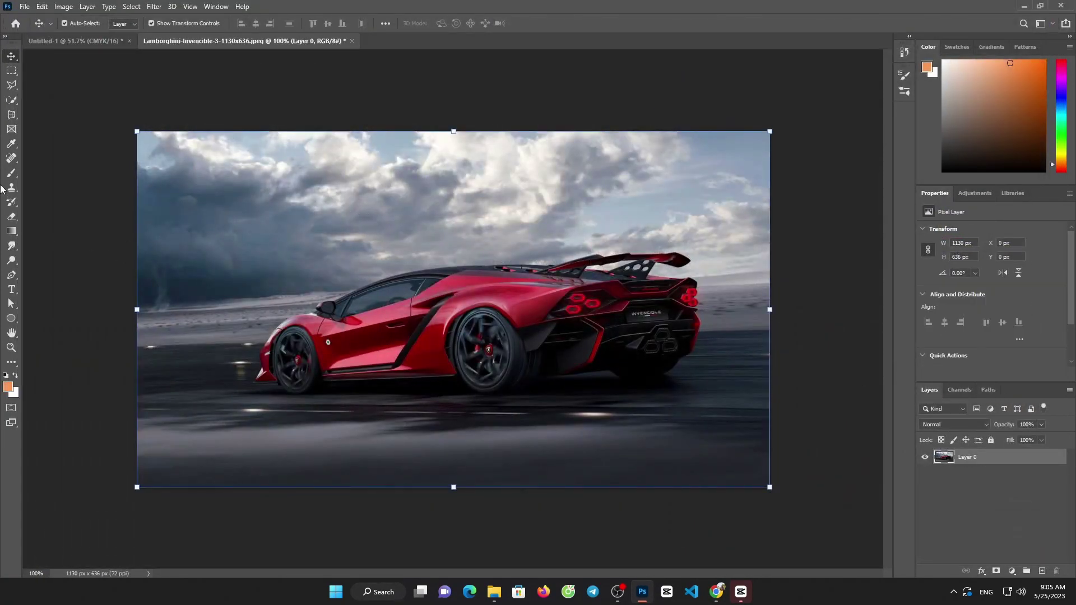
left_click(11, 100)
left_click(321, 26)
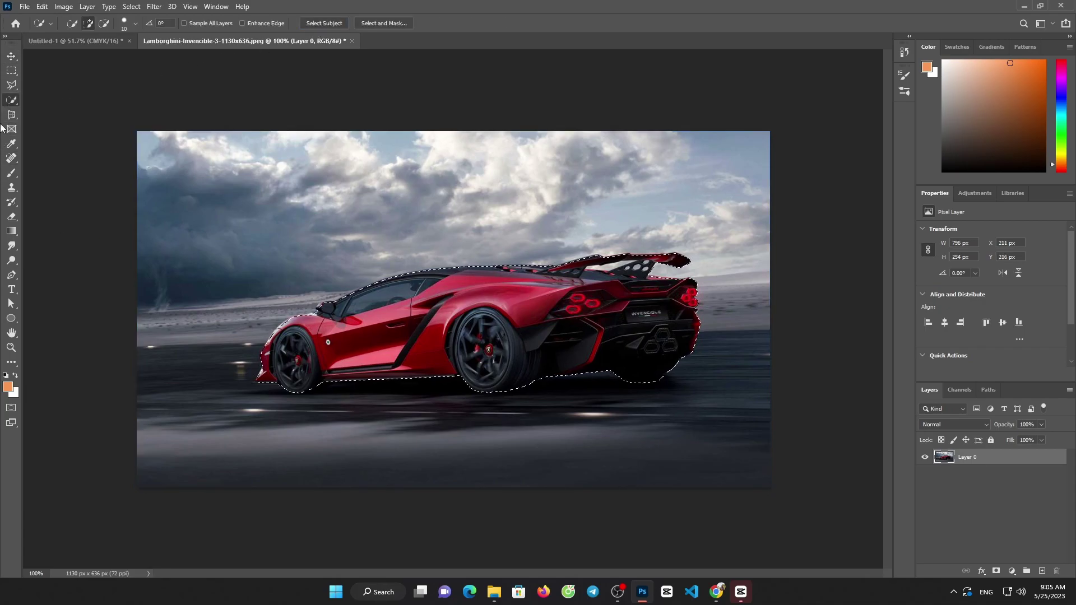
Move the cut-out car into Untitled-1 at lower right over the clouds, keeping it level
key("v")
mouse_move(454, 276)
left_mouse_down()
mouse_move(191, 116)
mouse_move(96, 42)
left_mouse_up()
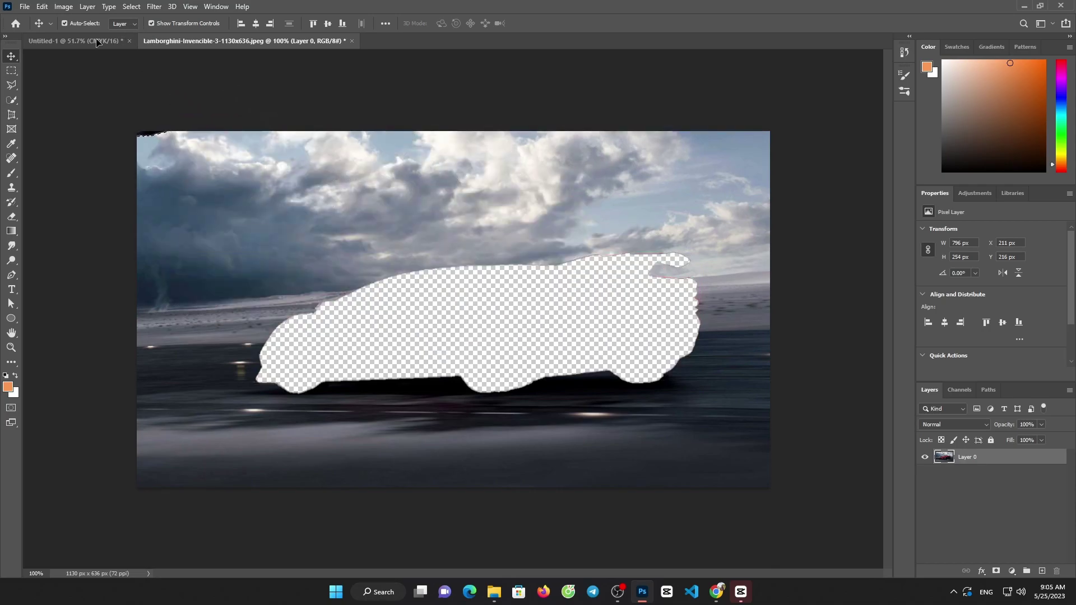
left_click_drag(525, 374, 598, 404)
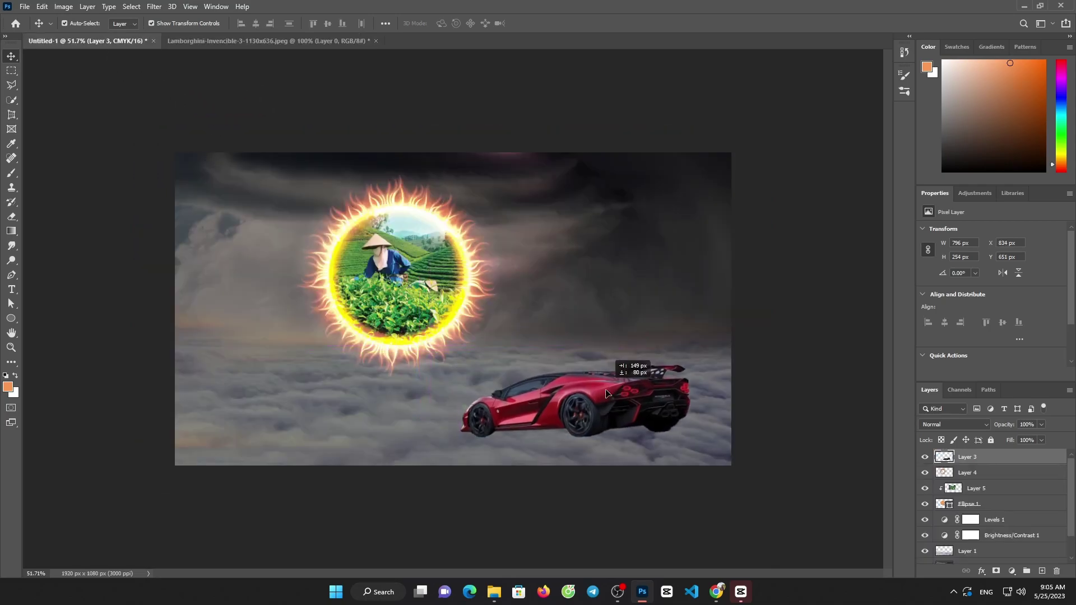
left_click_drag(699, 454, 698, 480)
left_click(555, 23)
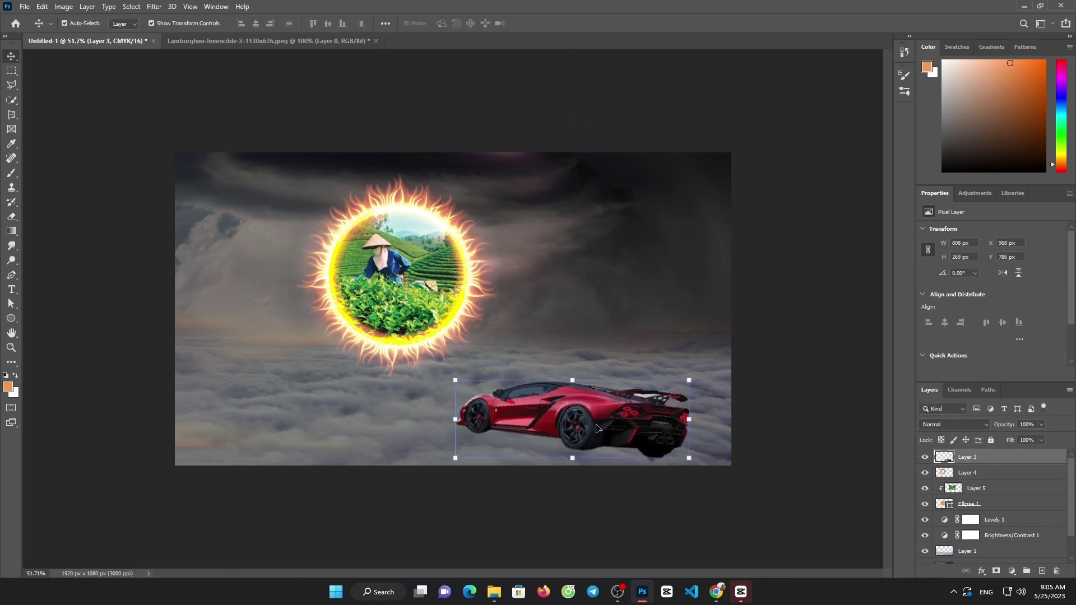
key("ctrl+z")
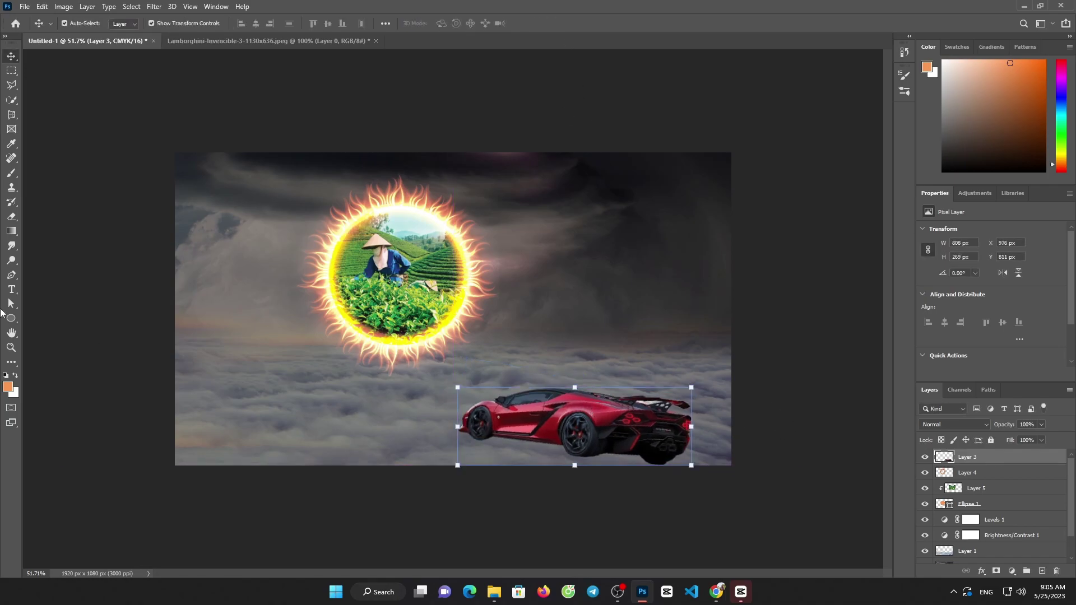
Soft-erase the car's lower front and bumper so they fade into the clouds
left_click(12, 218)
mouse_move(456, 432)
left_mouse_down()
mouse_move(600, 452)
mouse_move(560, 461)
mouse_move(638, 471)
left_mouse_up()
left_click_drag(430, 435, 436, 448)
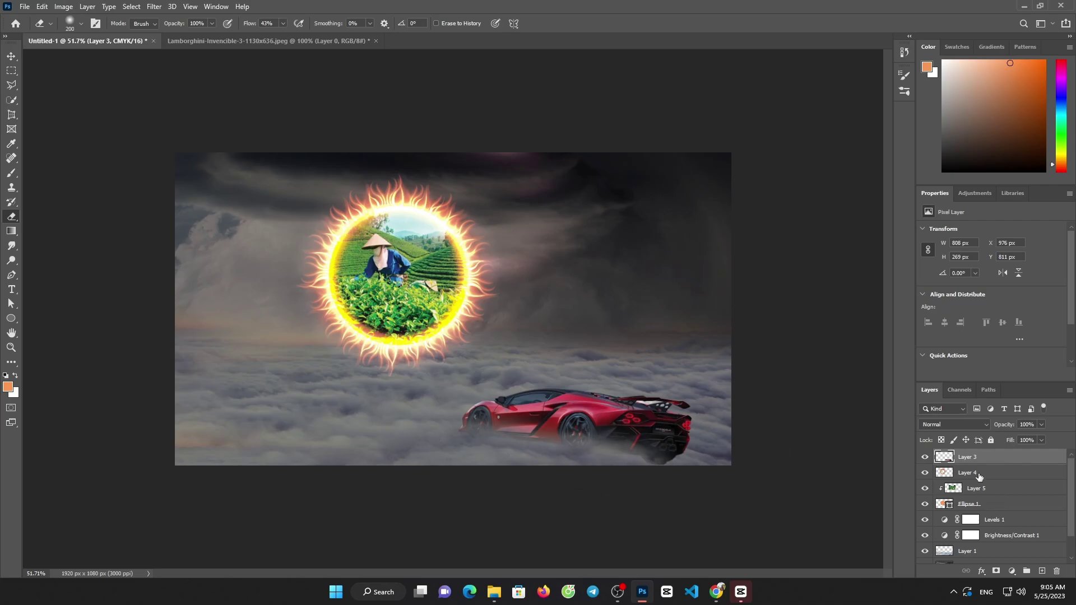
Paint a faint 28% opacity orange glow on a new layer around the car and left clouds
left_click(1042, 571)
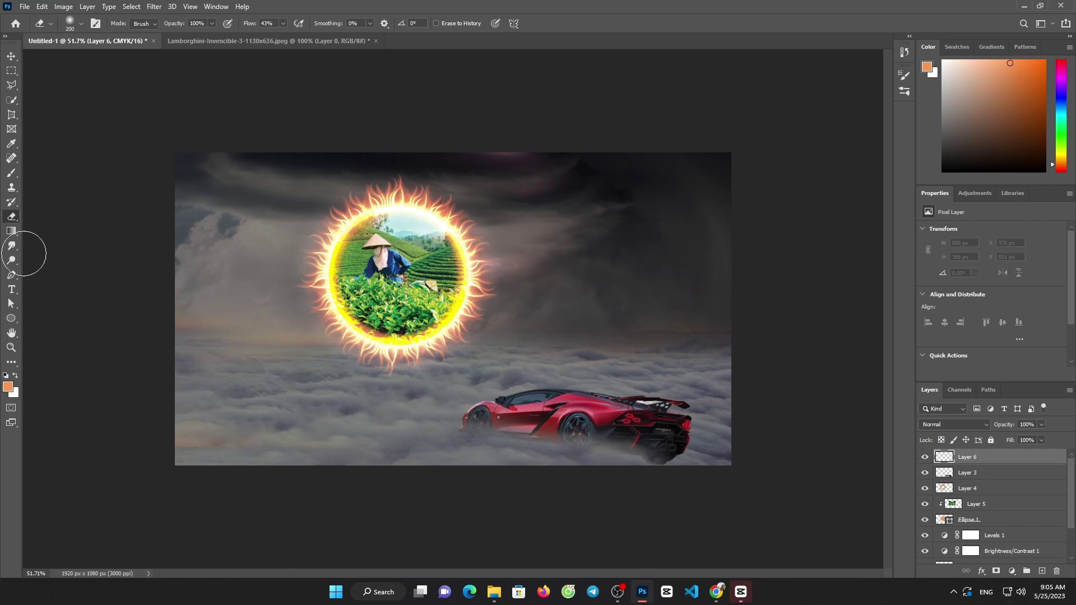
left_click(11, 174)
mouse_move(327, 367)
left_mouse_down()
mouse_move(432, 385)
mouse_move(338, 380)
mouse_move(477, 375)
mouse_move(456, 420)
mouse_move(480, 420)
left_mouse_up()
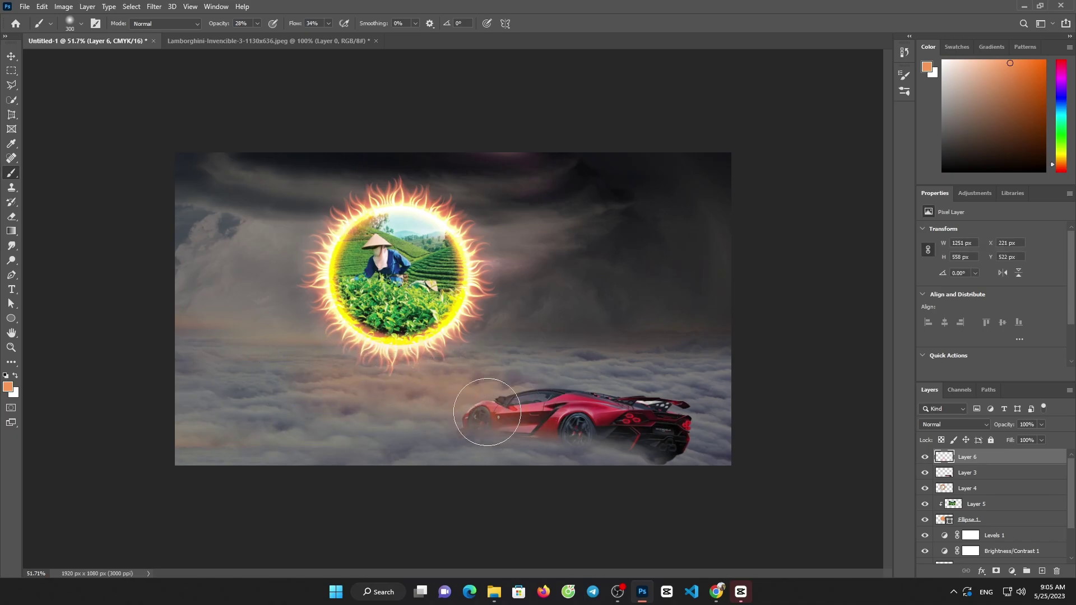
left_click_drag(329, 419, 224, 413)
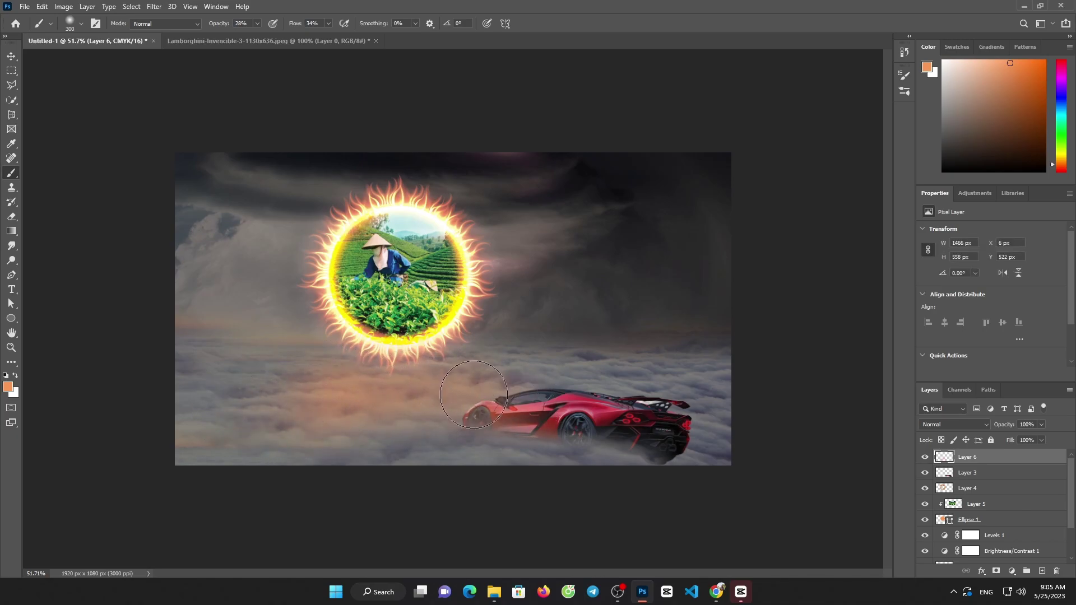
mouse_move(545, 439)
left_mouse_down()
mouse_move(400, 417)
mouse_move(381, 367)
mouse_move(386, 389)
mouse_move(479, 419)
mouse_move(412, 424)
mouse_move(387, 400)
mouse_move(455, 345)
mouse_move(622, 453)
left_mouse_up()
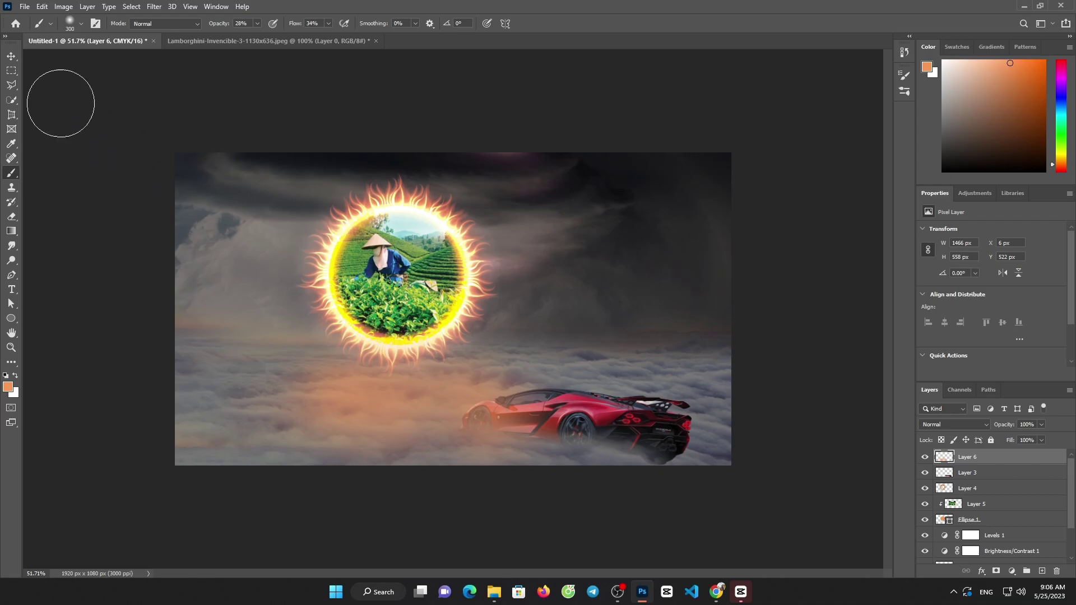
Open the Ps logo PNG and select the logo with Select Subject
left_click(20, 8)
left_click(34, 36)
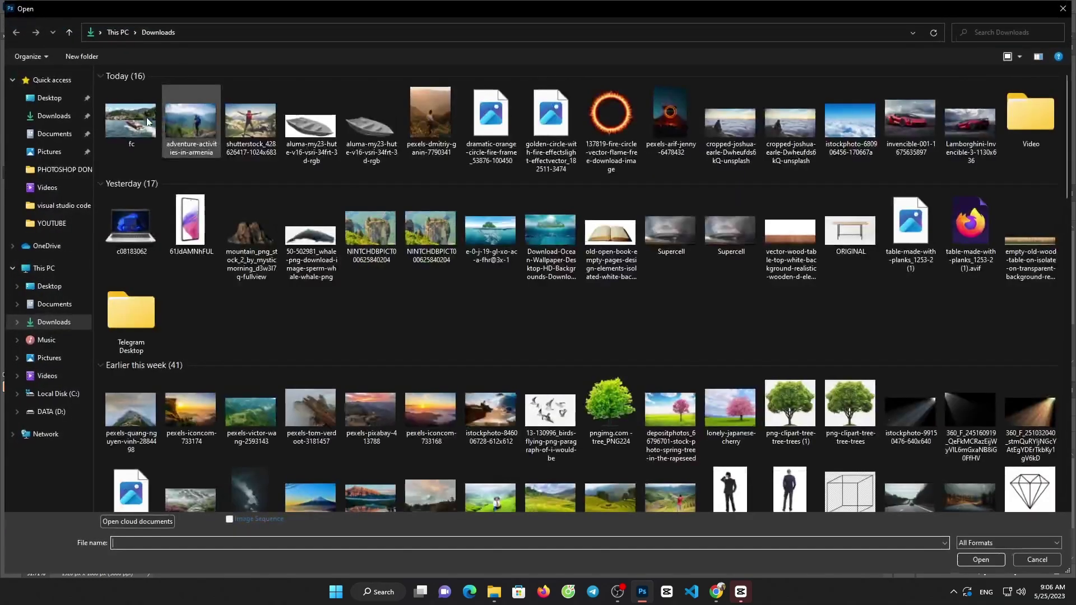
scroll(846, 331, "down", 10)
scroll(903, 432, "down", 10)
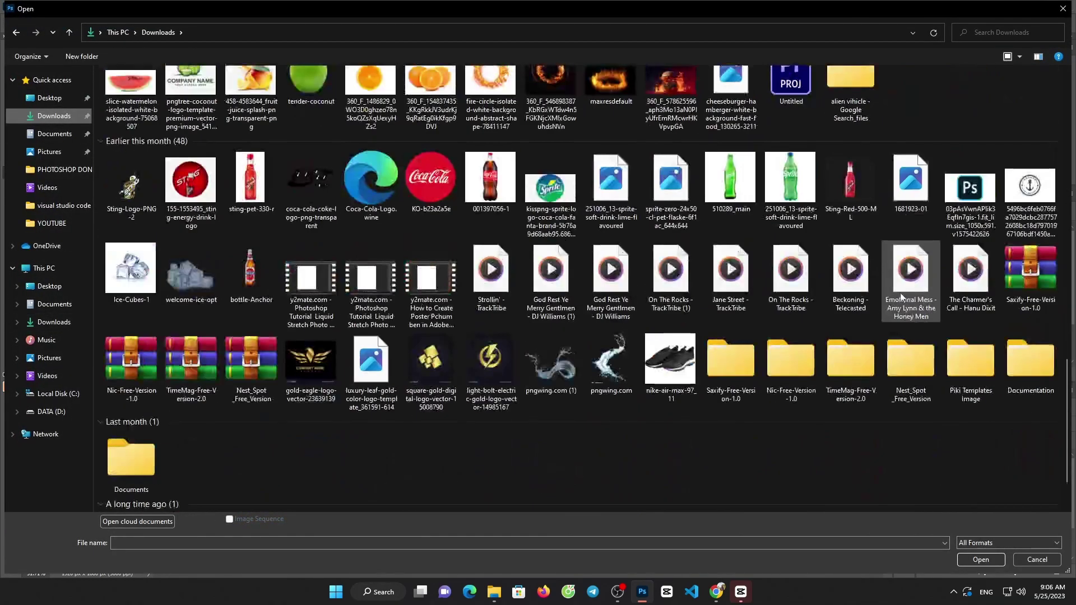
double_click(964, 208)
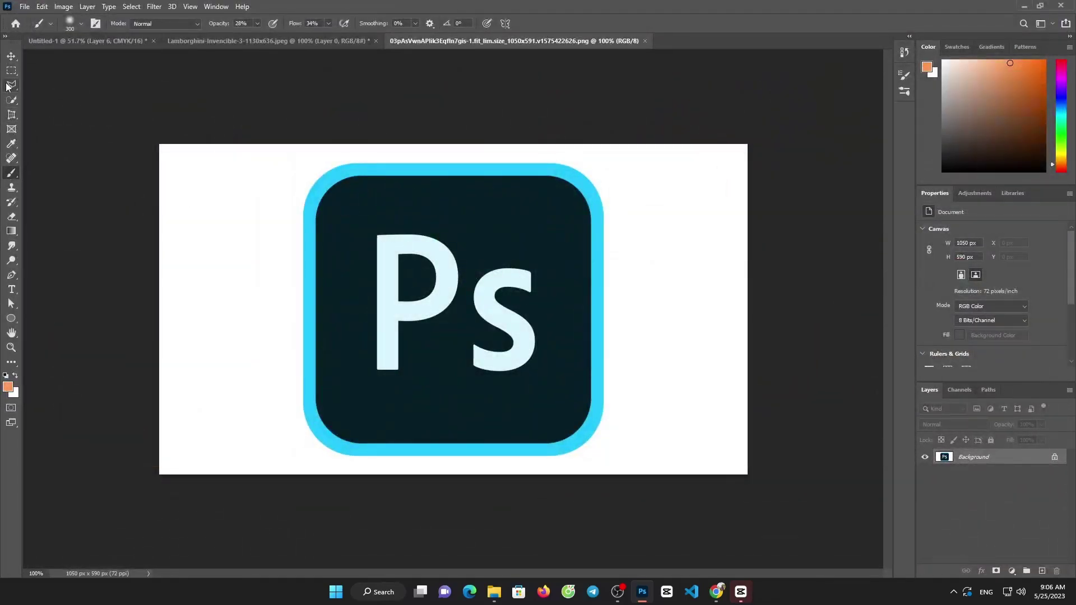
left_click(11, 100)
left_click(324, 23)
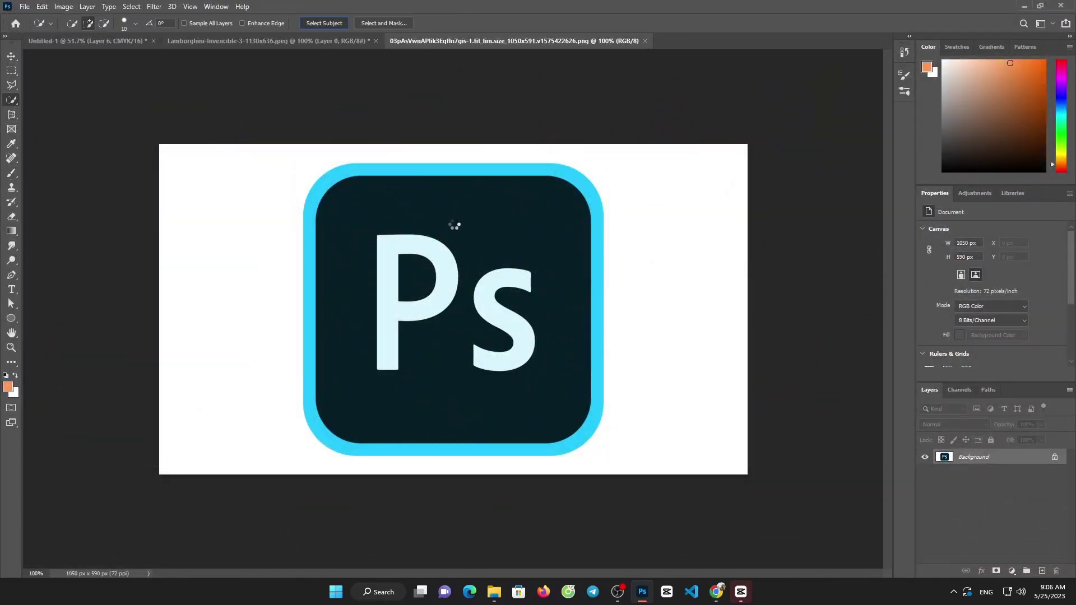
Place the logo in Untitled-1's top-left corner, scaled down to 345×332 px
key("v")
mouse_move(335, 205)
left_mouse_down()
mouse_move(137, 74)
mouse_move(293, 176)
mouse_move(221, 186)
left_mouse_up()
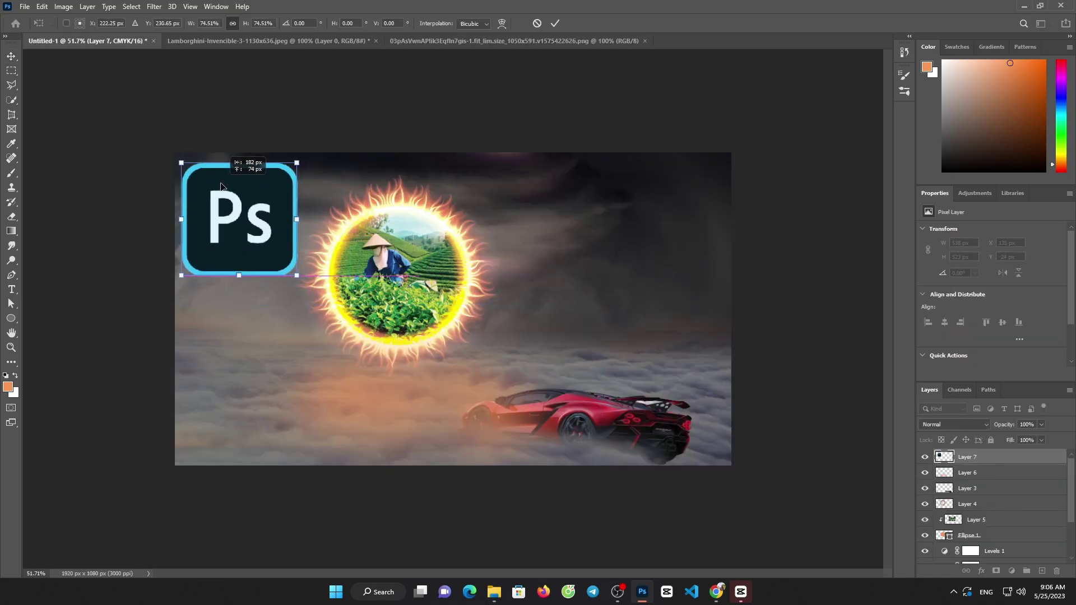
left_click_drag(296, 275, 283, 263)
left_click_drag(224, 185, 228, 189)
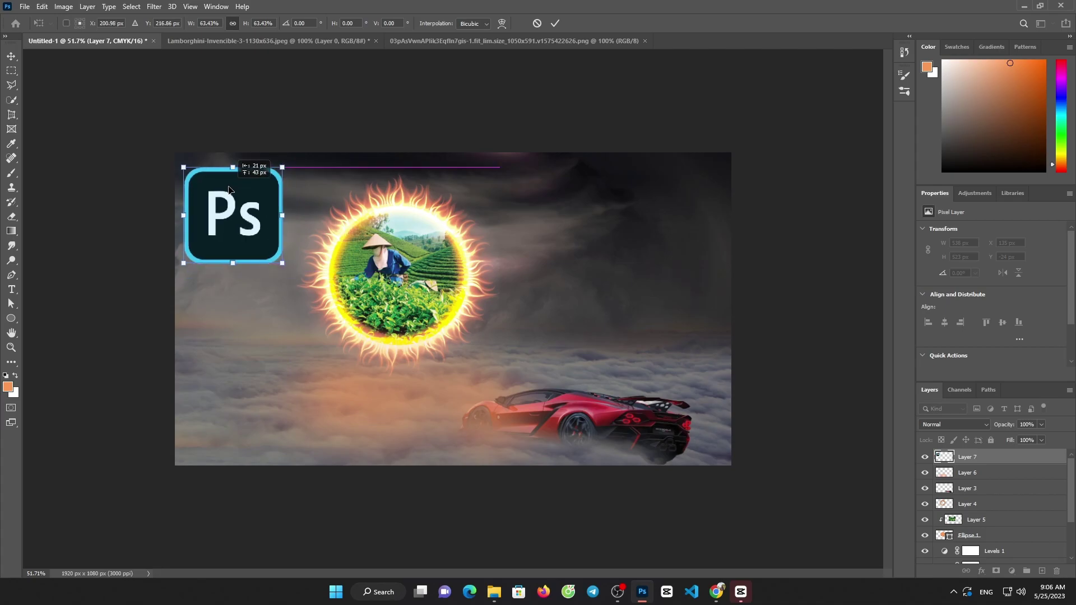
left_click(554, 23)
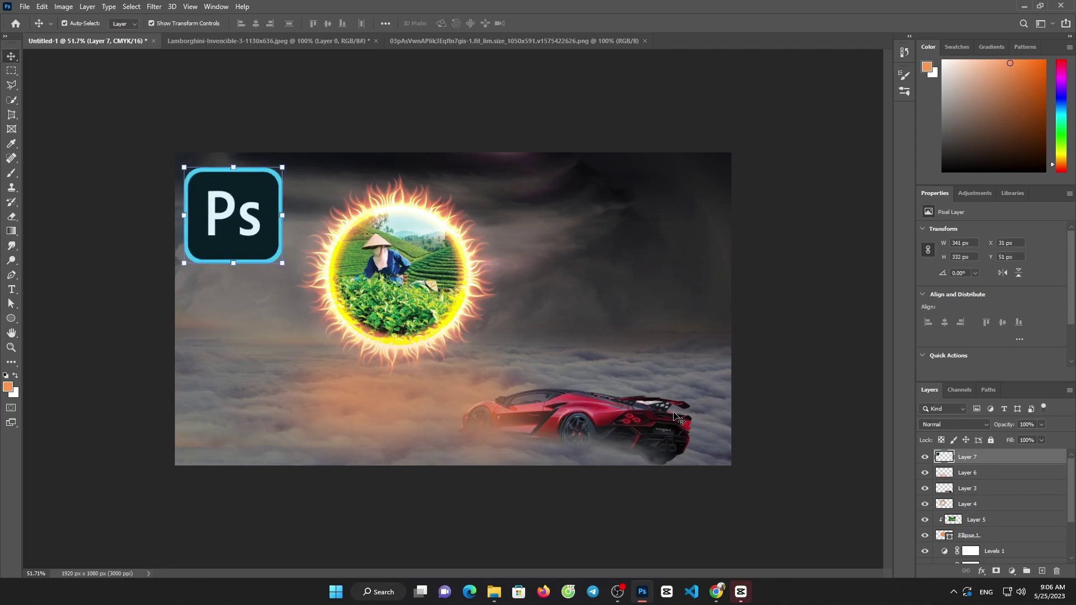